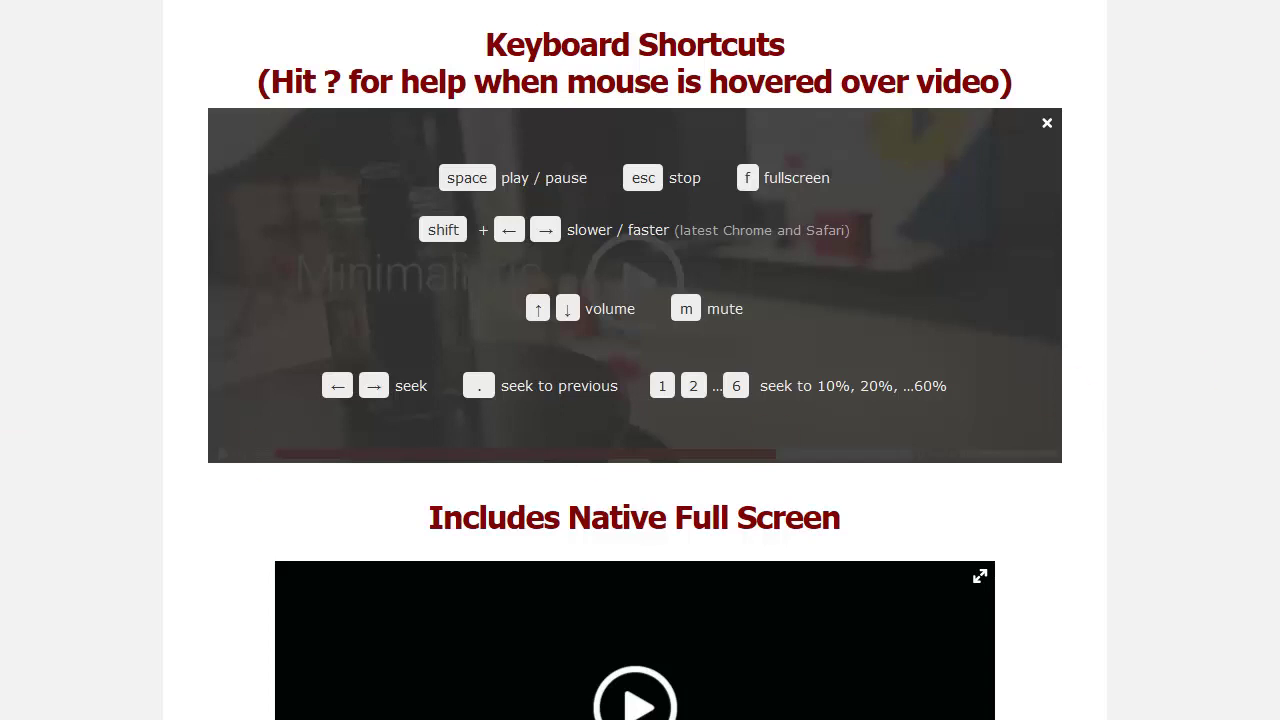
Scroll to the Native Full Screen heading, briefly highlighting part of its text
scroll(640, 360, down, 1)
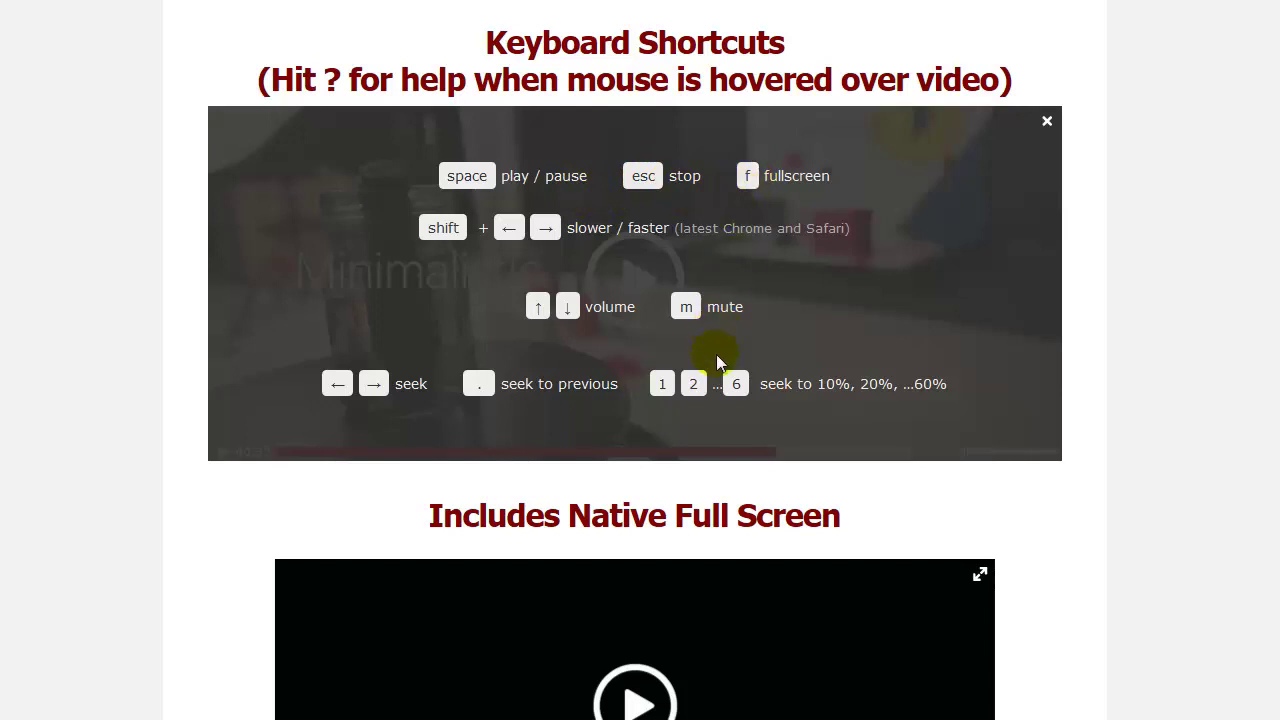
drag(806, 518, 600, 506)
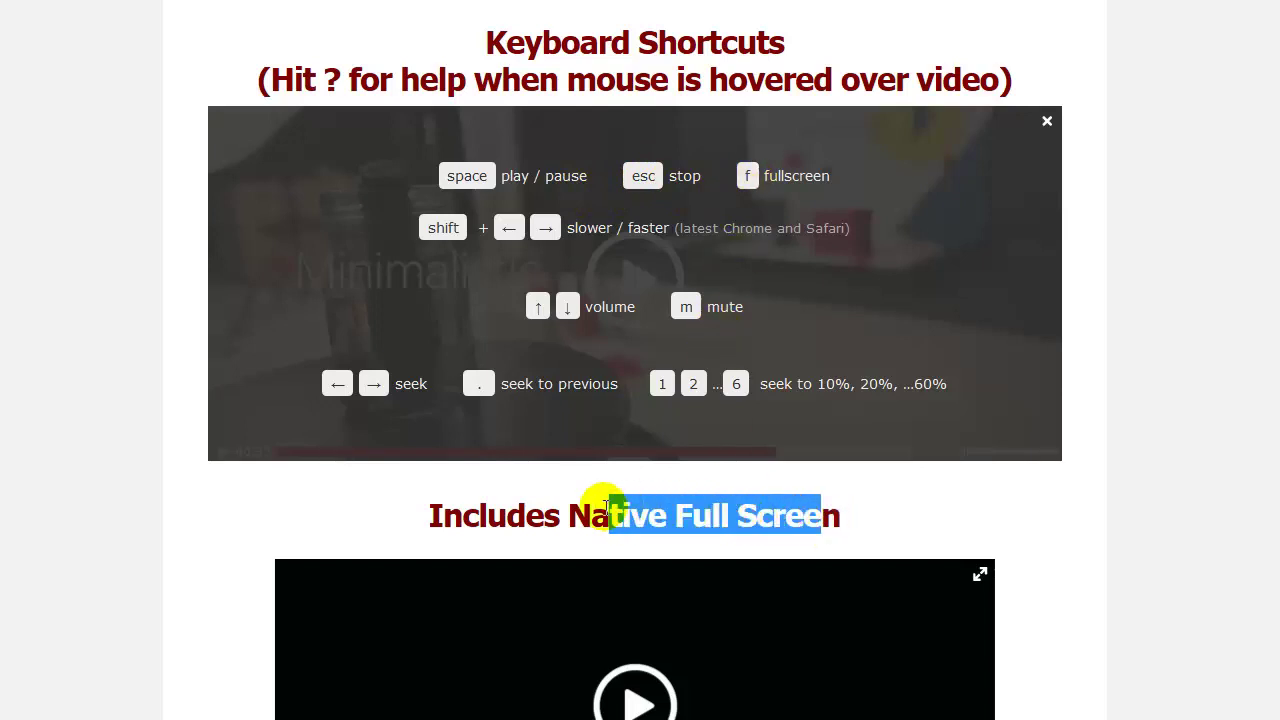
click(603, 506)
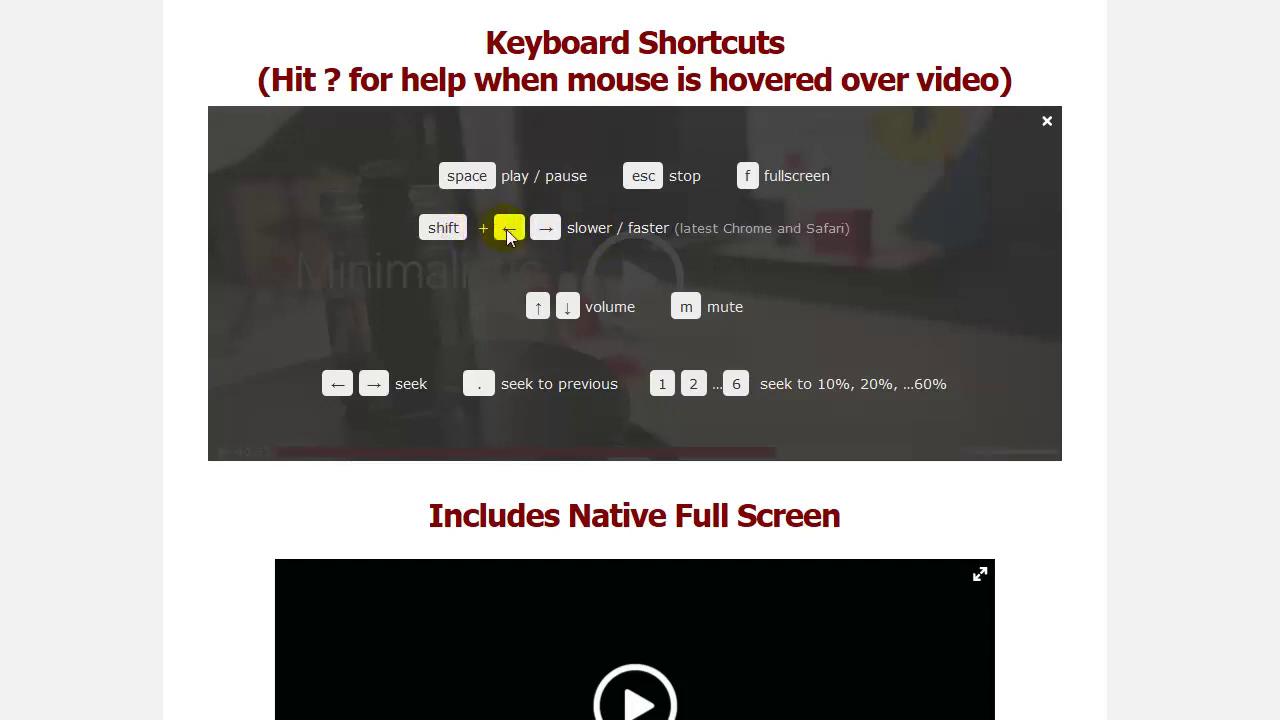
Bring the Native Full Screen player into view, then show and dismiss its keyboard shortcut help
scroll(534, 277, down, 1)
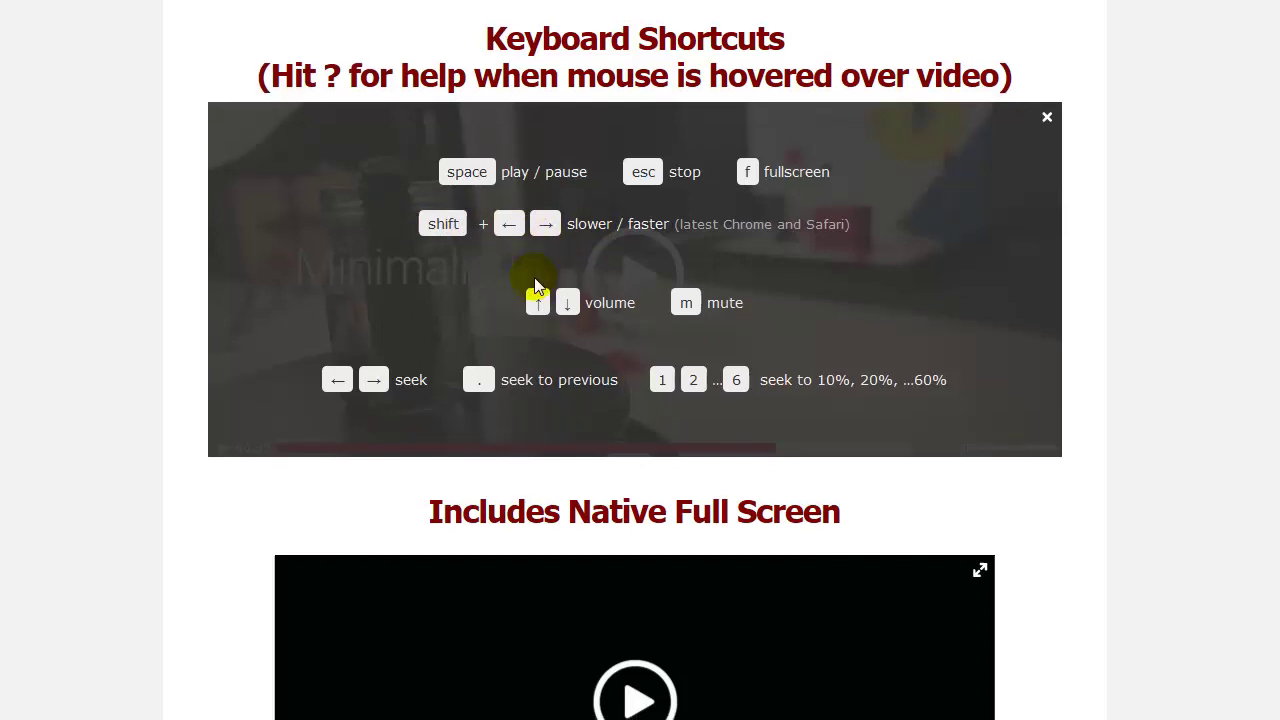
scroll(534, 277, down, 1)
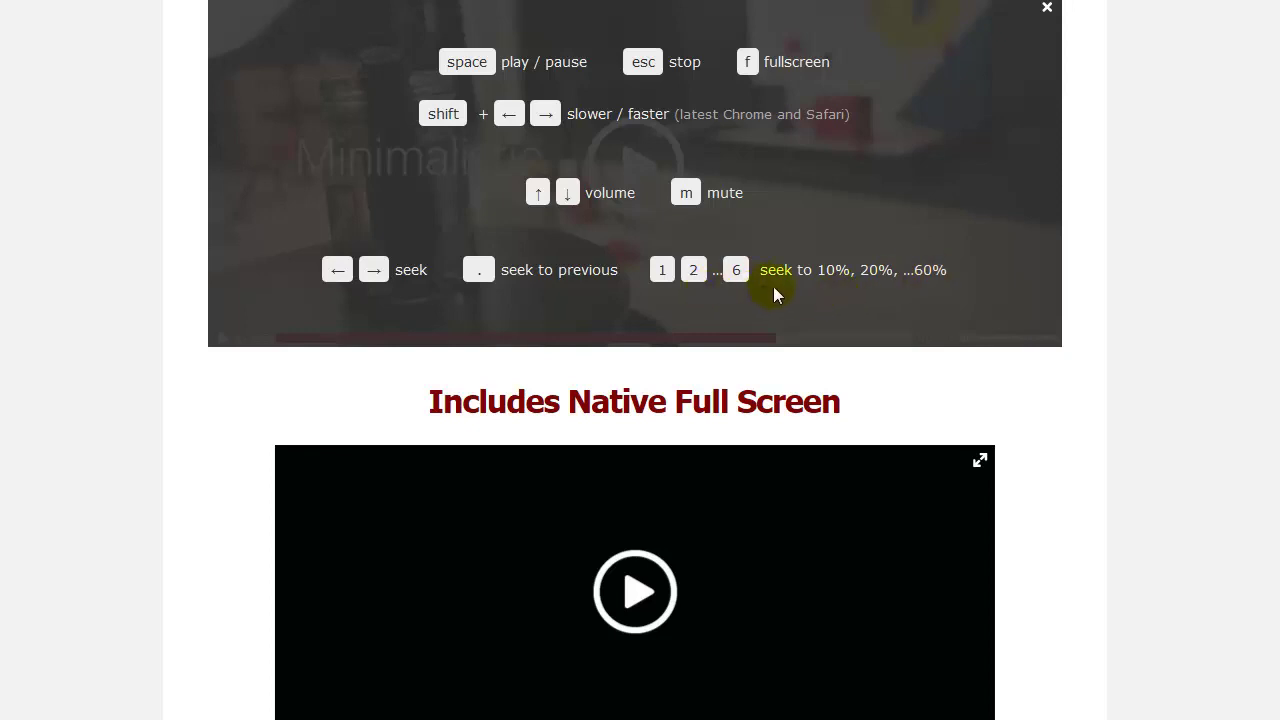
scroll(773, 286, up, 1)
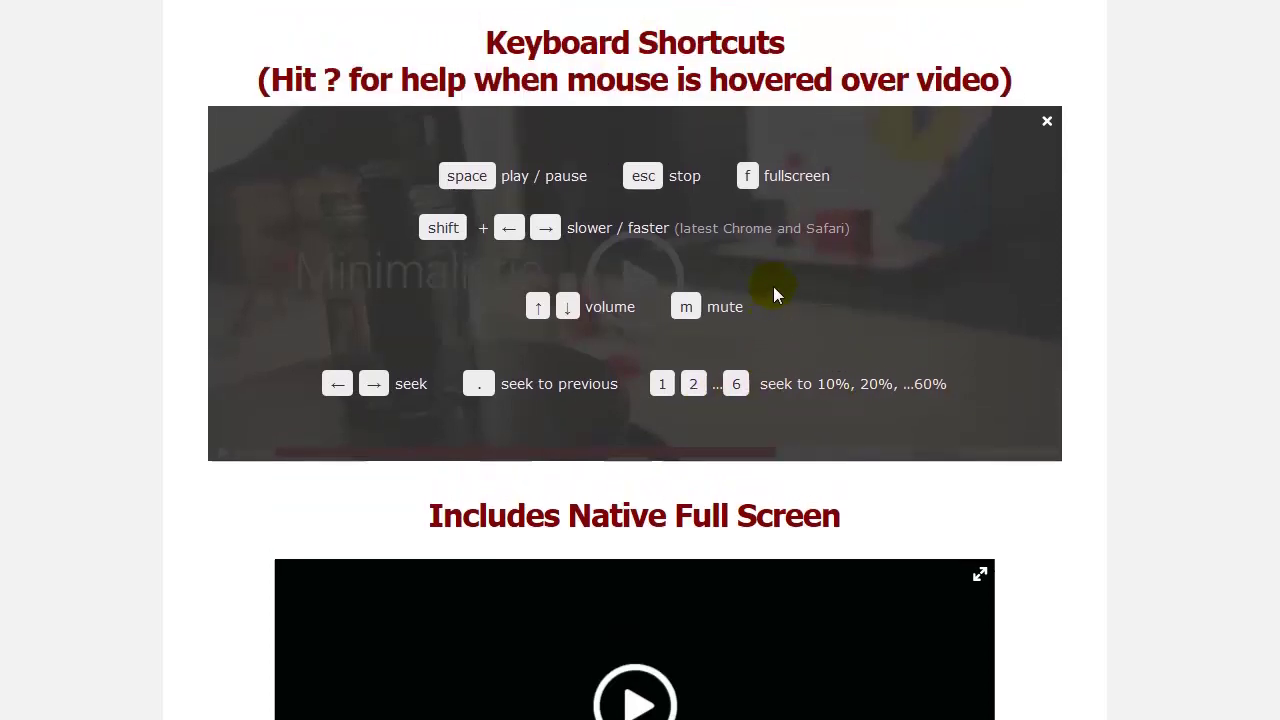
scroll(773, 286, down, 2)
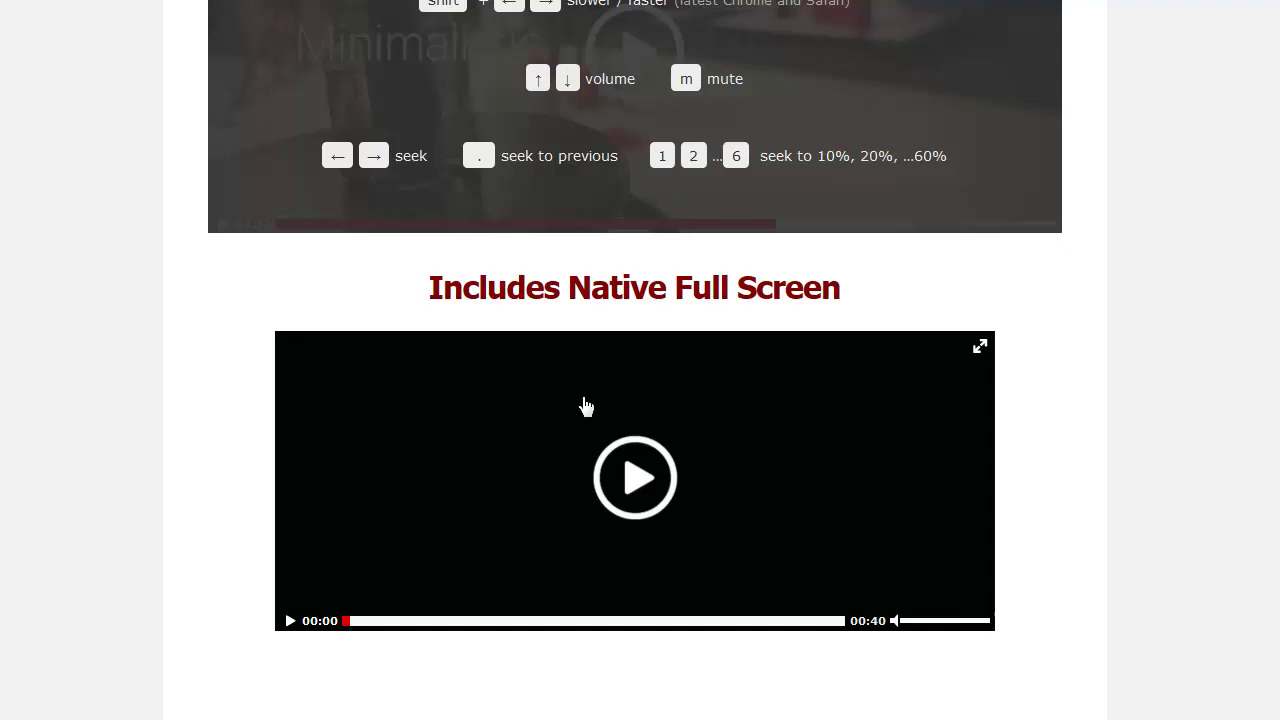
click(586, 404)
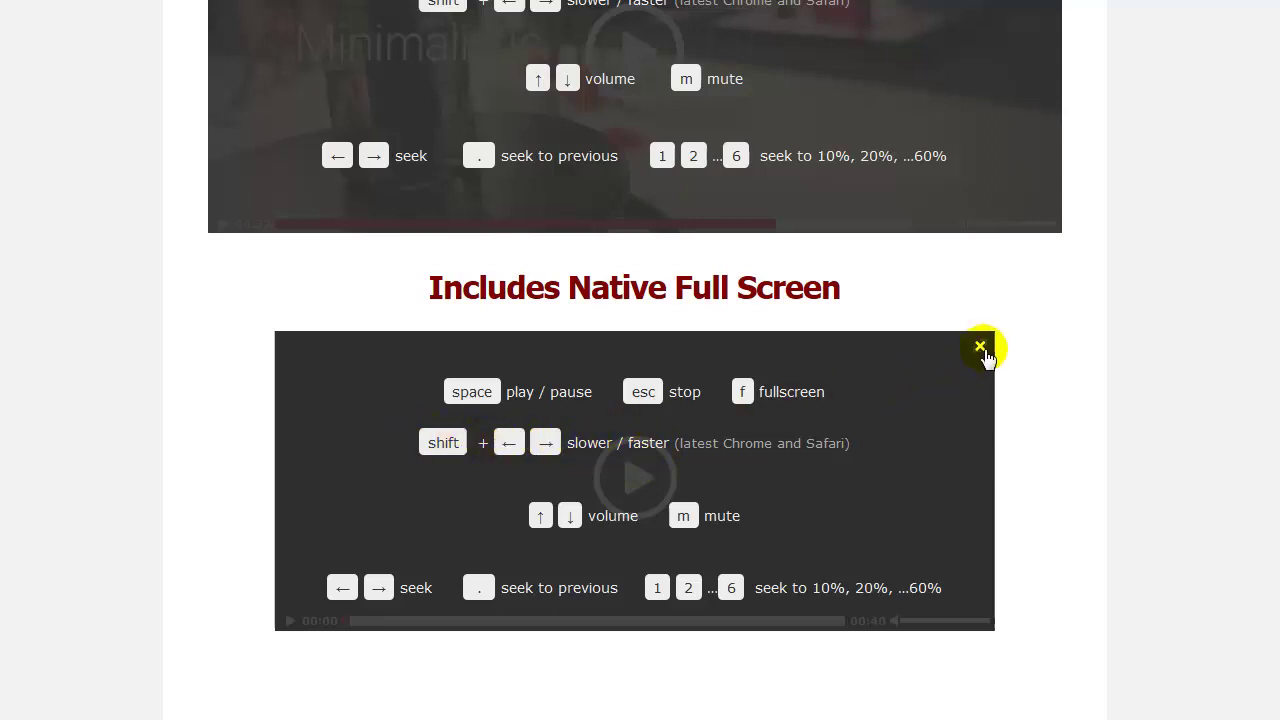
click(981, 348)
Play the demo through 2x, 1x, 0.25x, 0.5x and back to 1x, then pause and scrub to 00:20
click(640, 477)
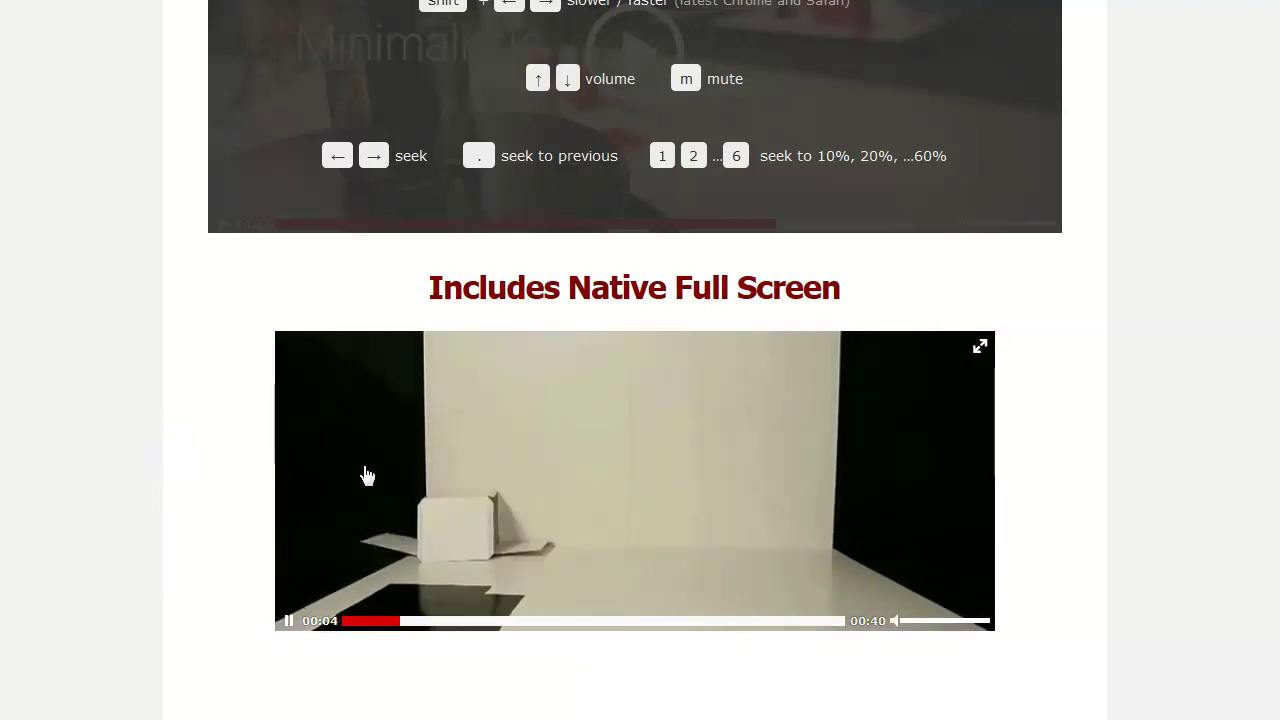
key(shift+Right)
key(shift+Right)
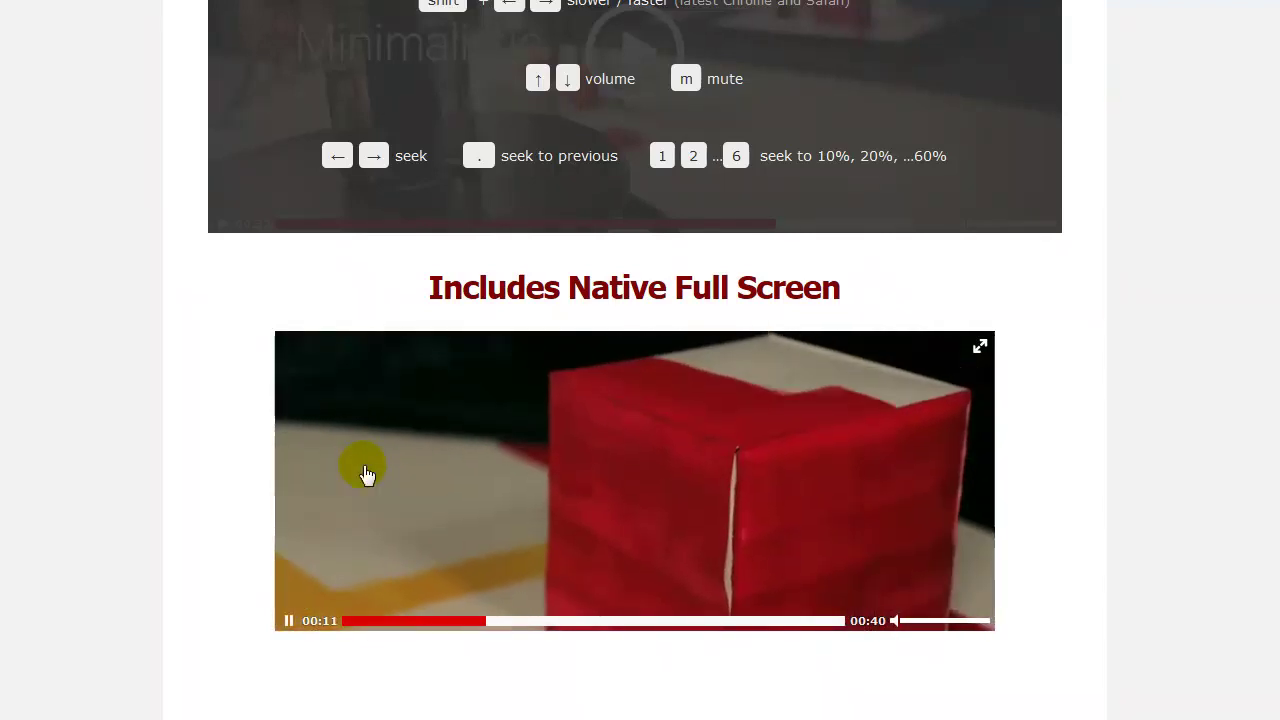
key(shift+Left)
key(shift+Left)
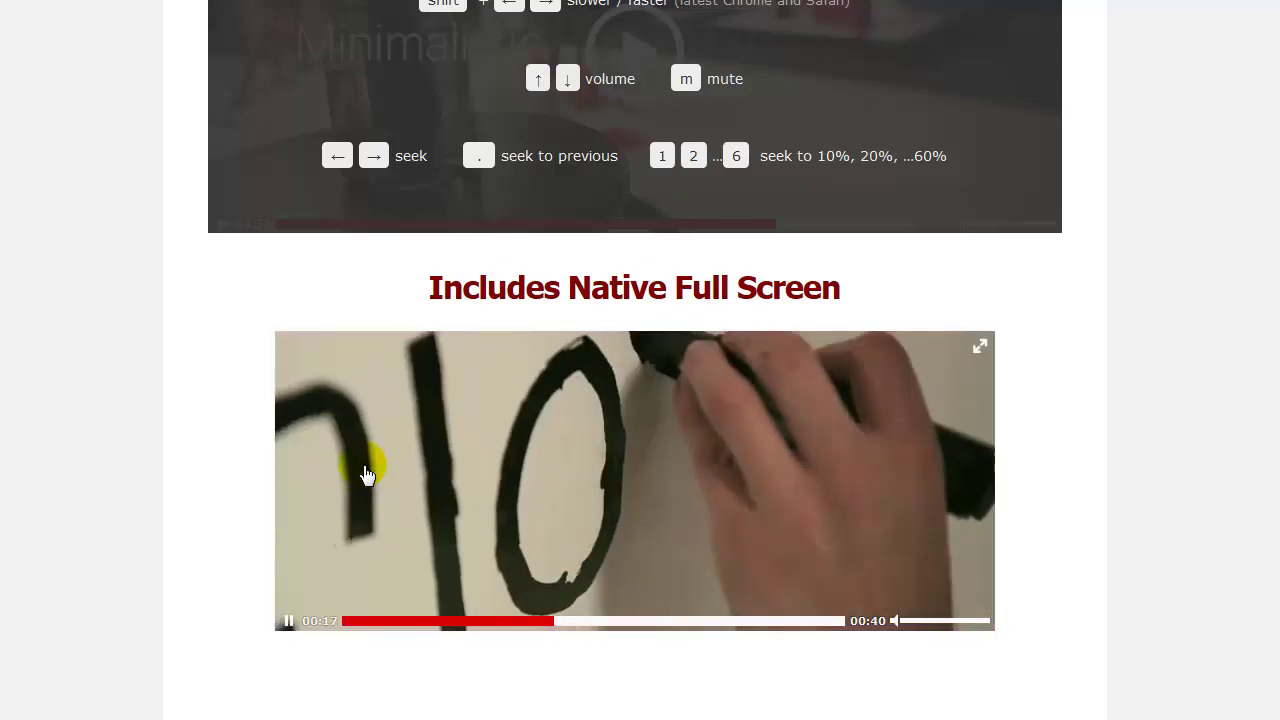
key(shift+Left)
key(shift+Left)
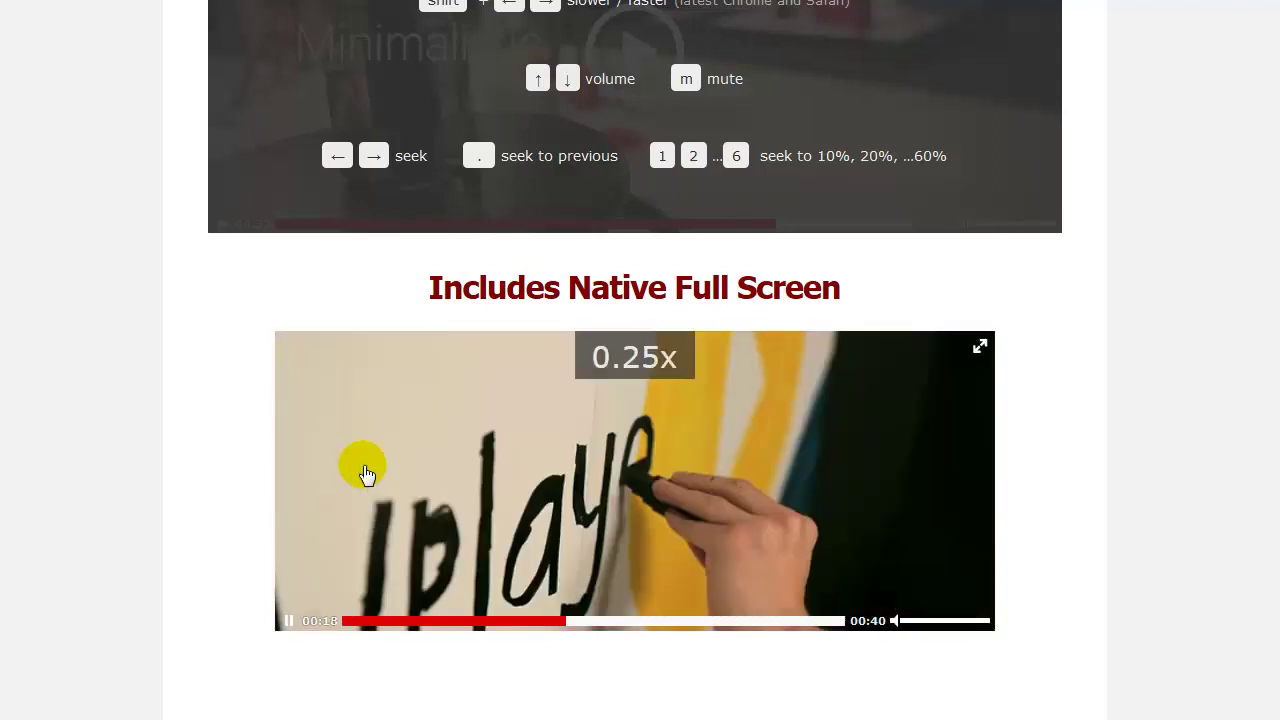
key(shift+Right)
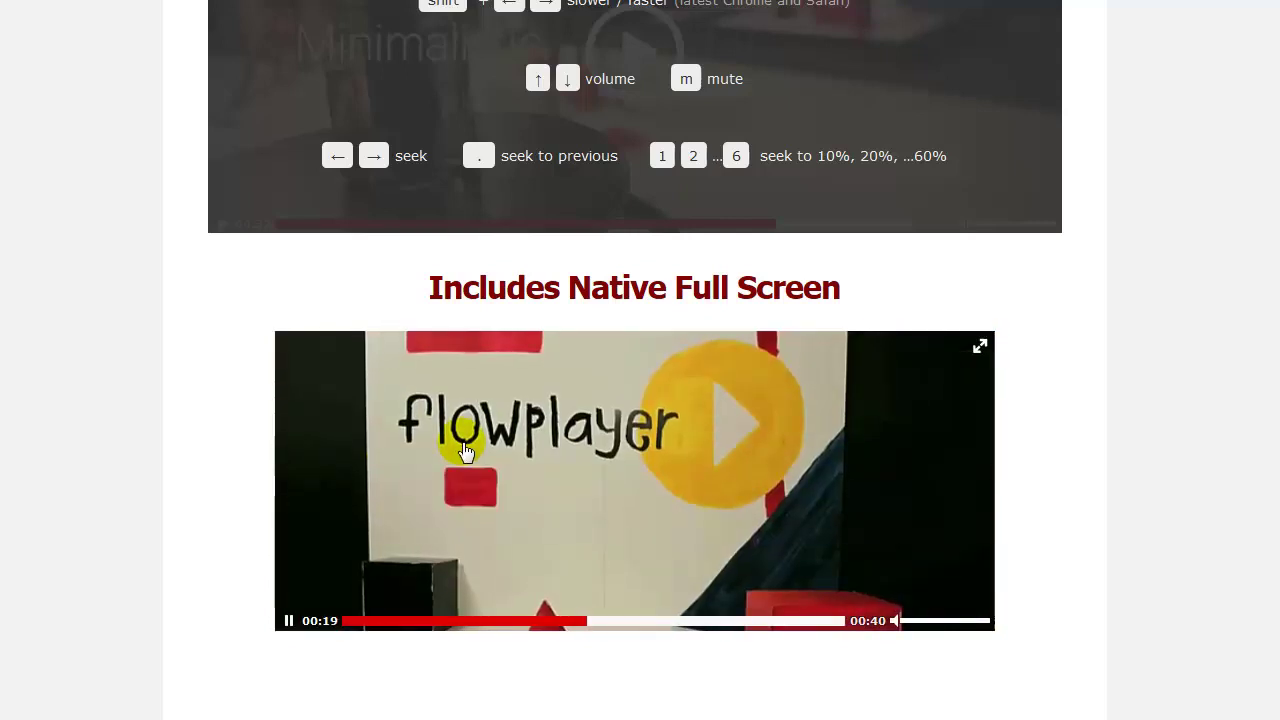
key(shift+Right)
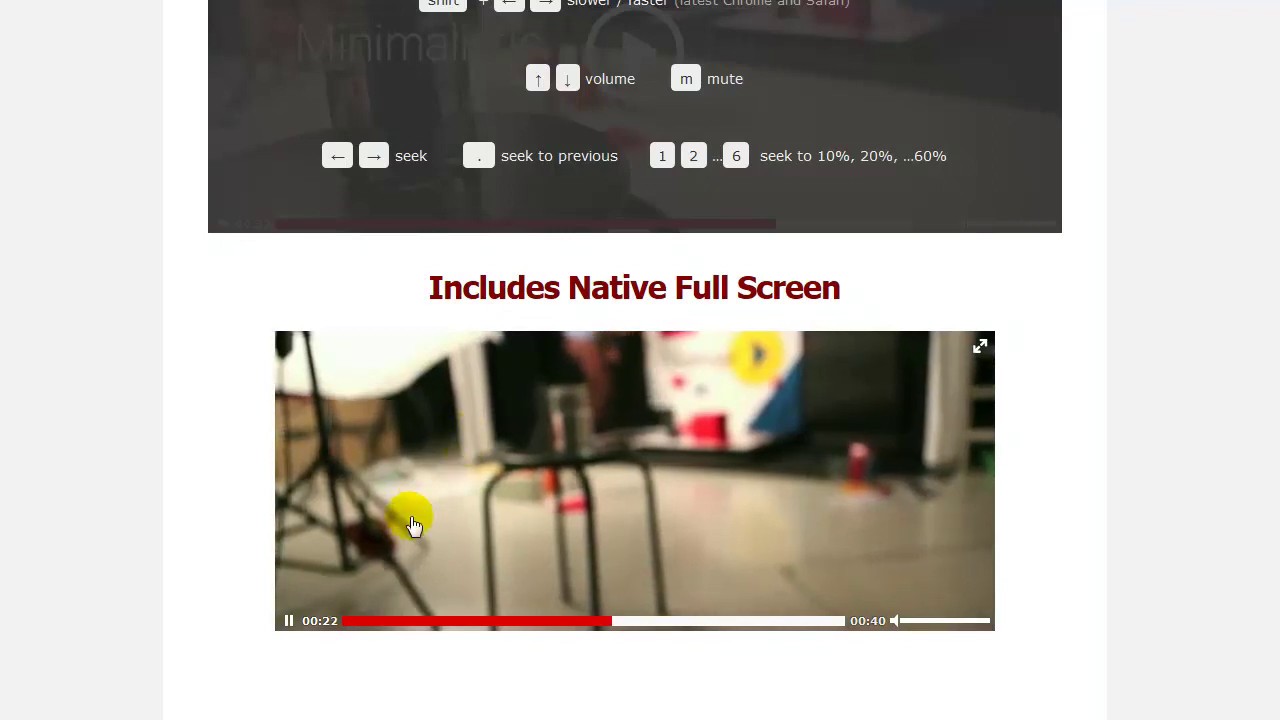
click(289, 620)
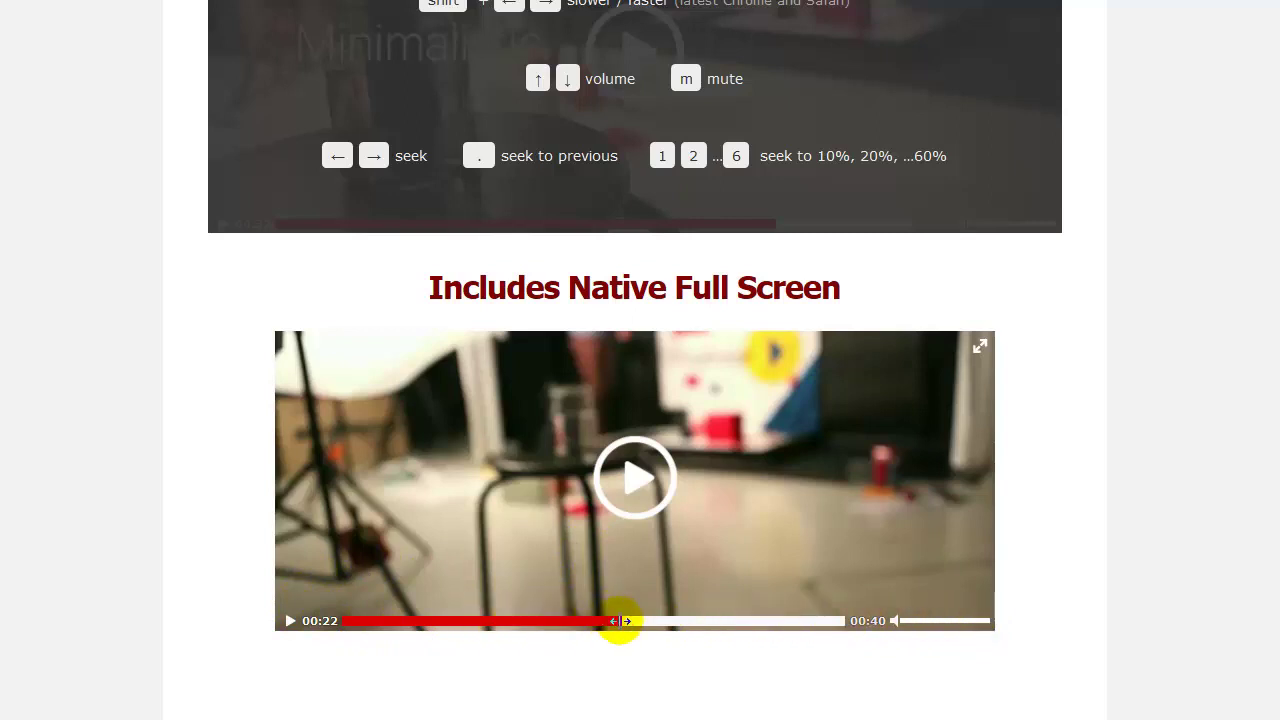
mouse_move(620, 621)
mouse_down()
mouse_move(491, 621)
mouse_move(633, 621)
mouse_up()
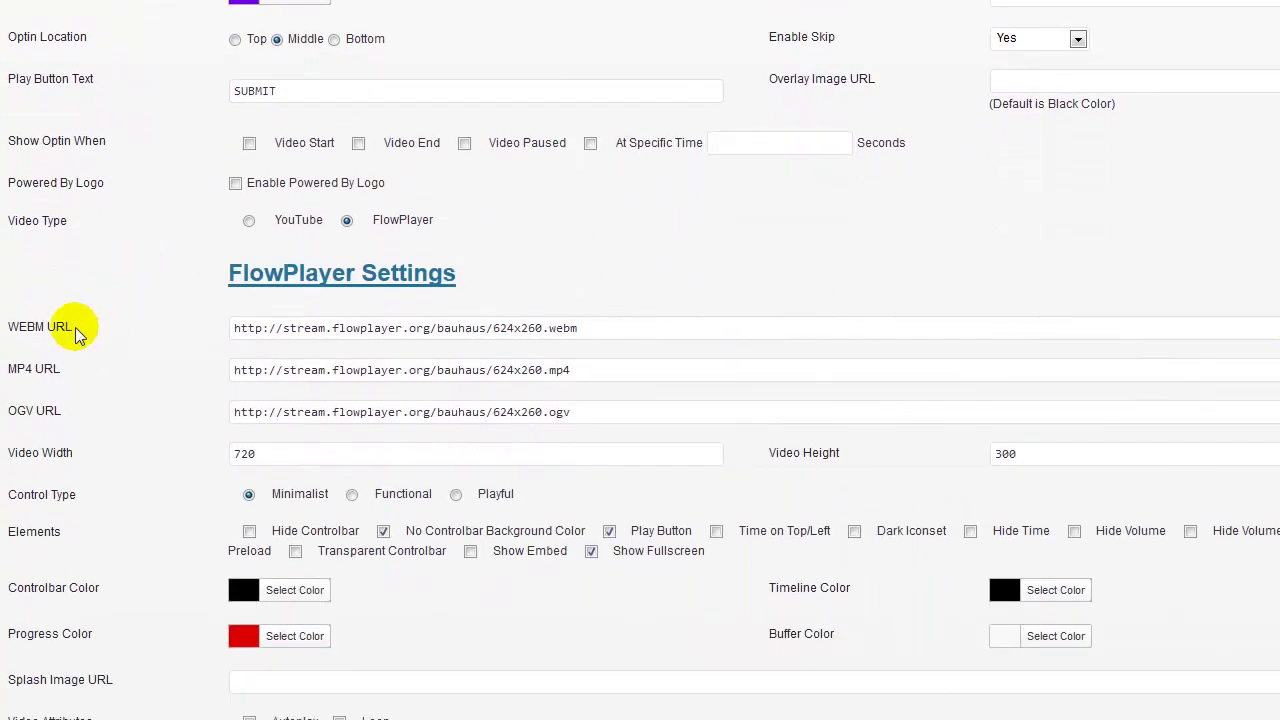
Check the WEBM and MP4 URL fields without changing them, moving on down the settings
click(58, 335)
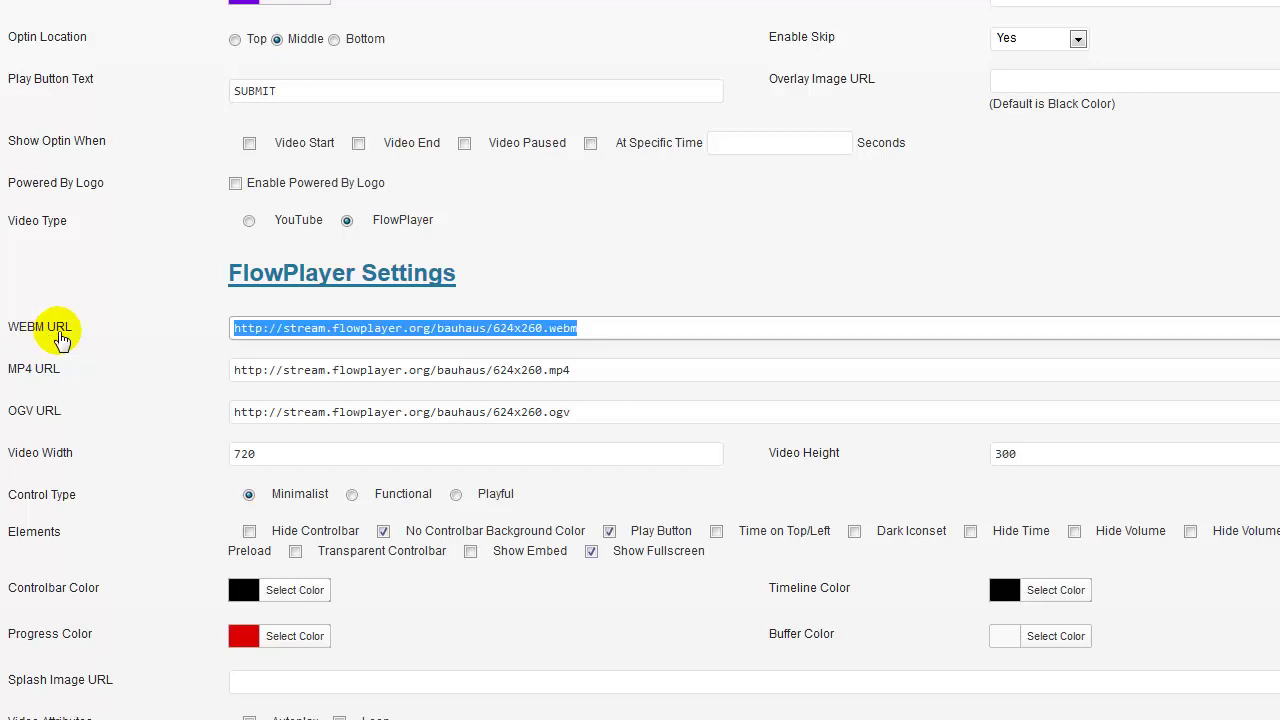
click(340, 335)
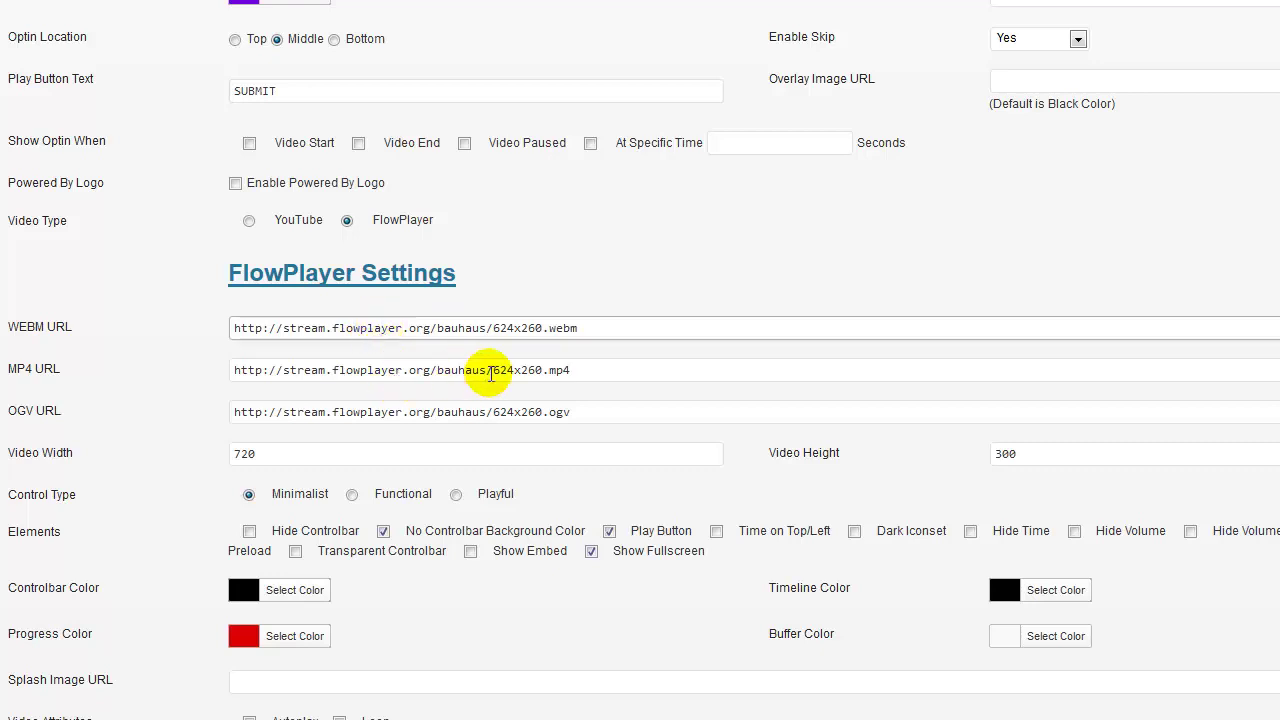
click(569, 370)
click(620, 277)
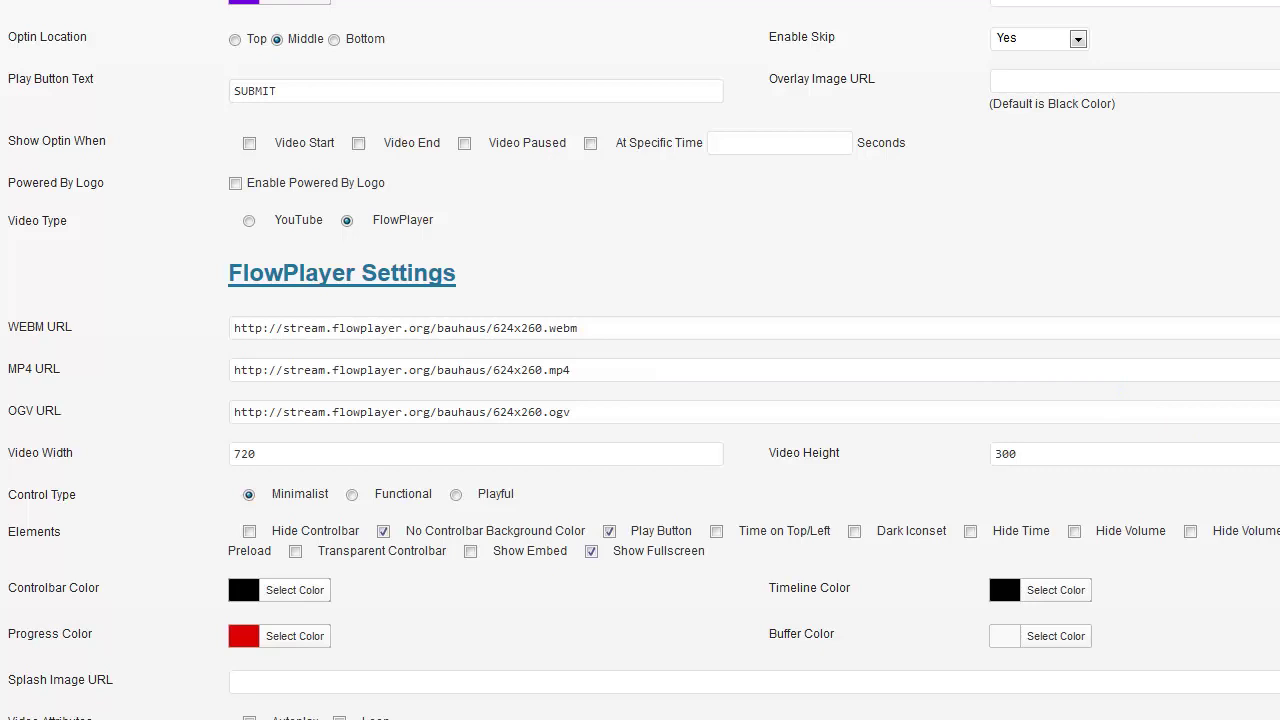
scroll(1002, 537, down, 1)
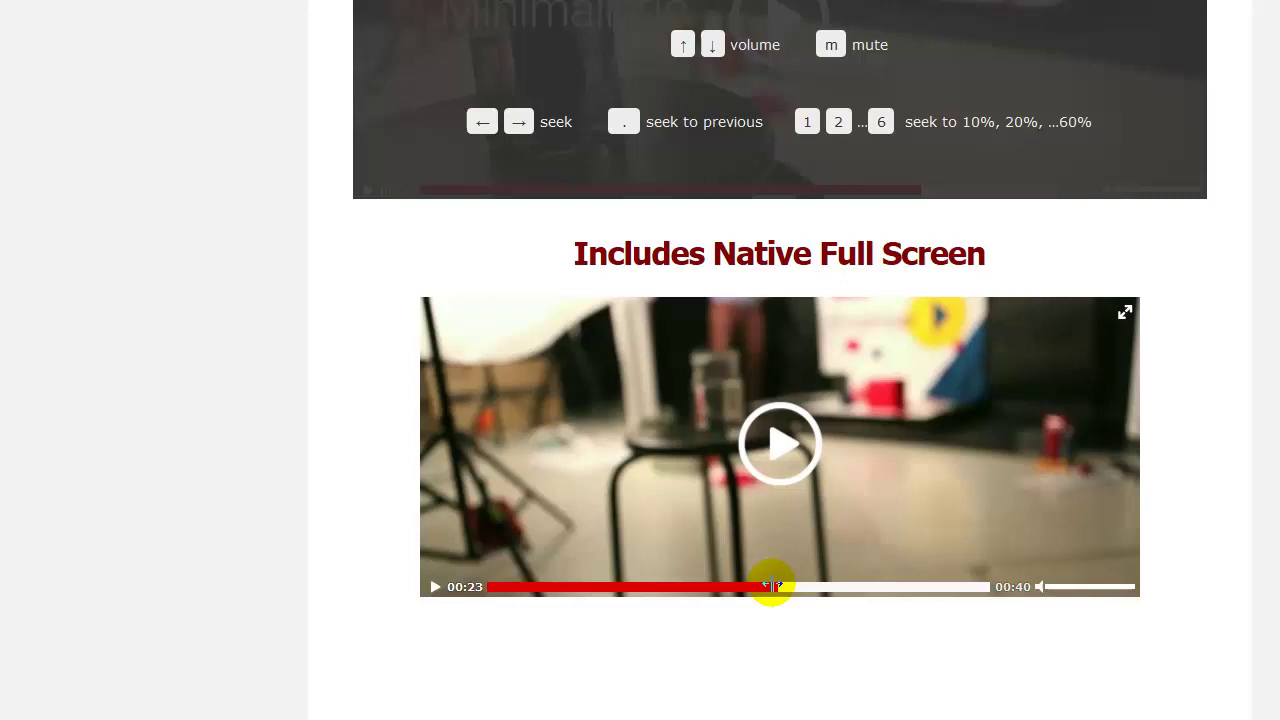
drag(773, 586, 655, 587)
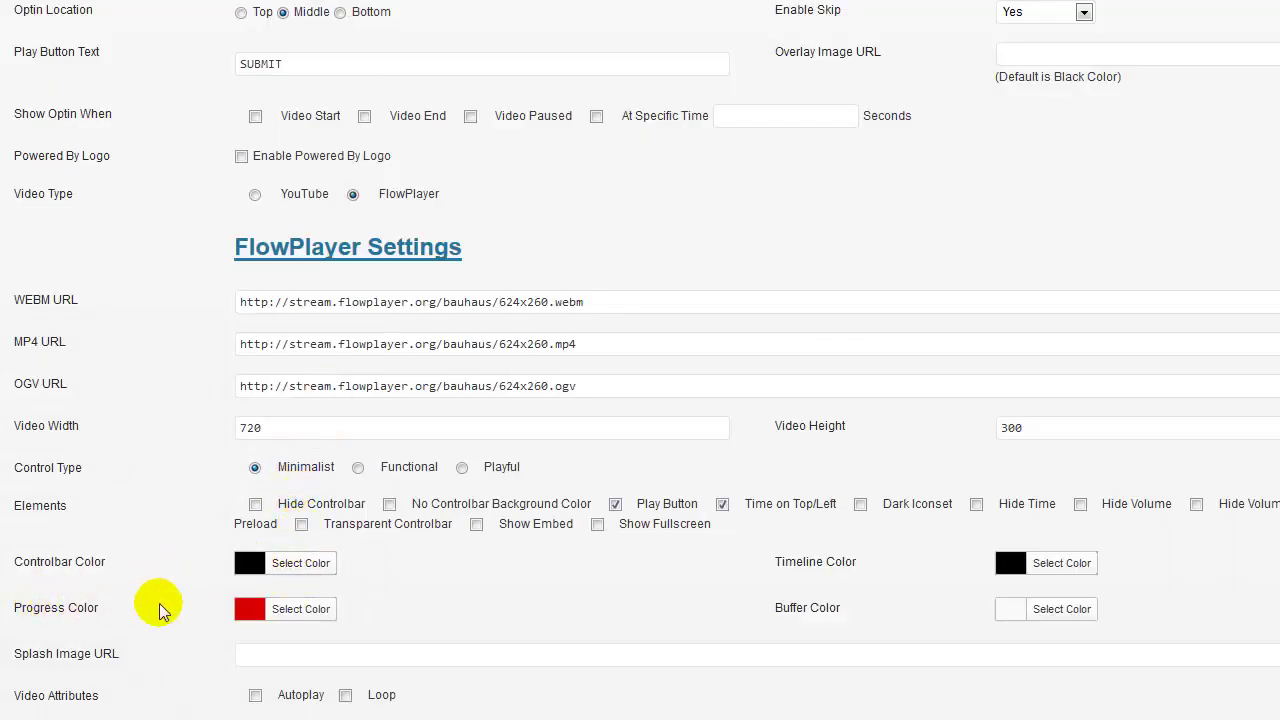
Change the progress colour to green and the control bar colour to a darker blue
click(244, 610)
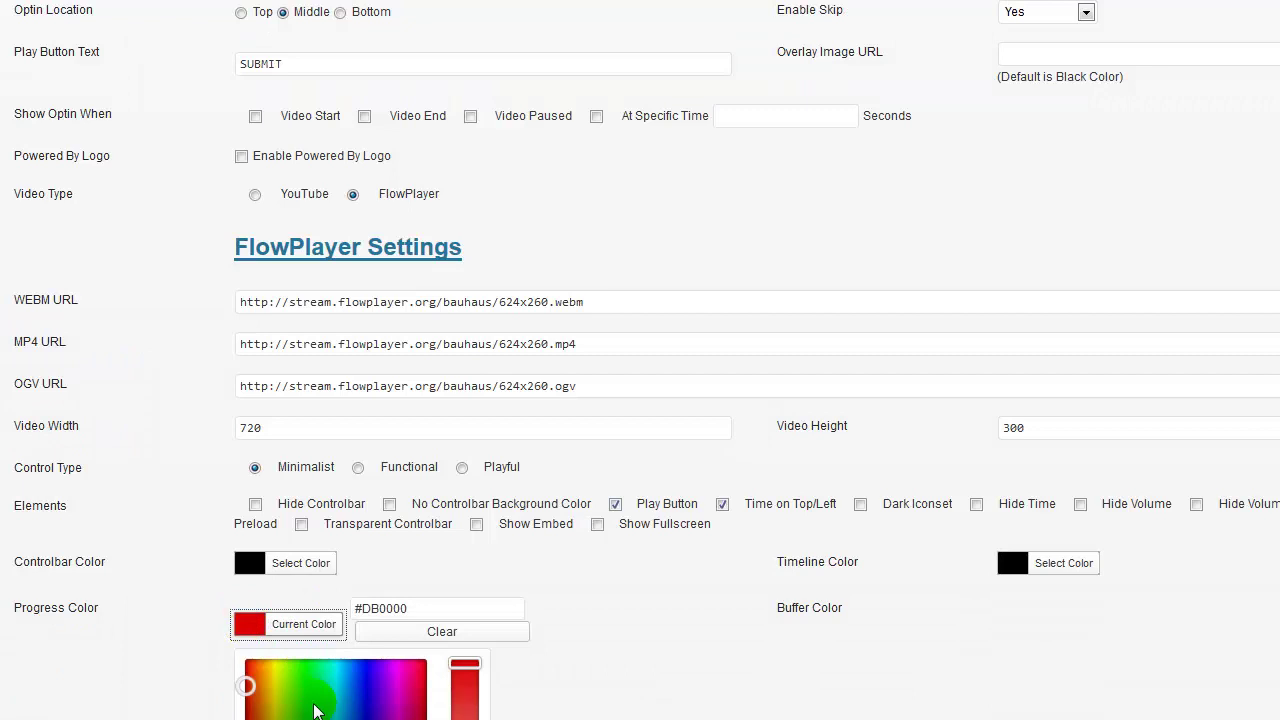
drag(307, 703, 309, 667)
click(596, 635)
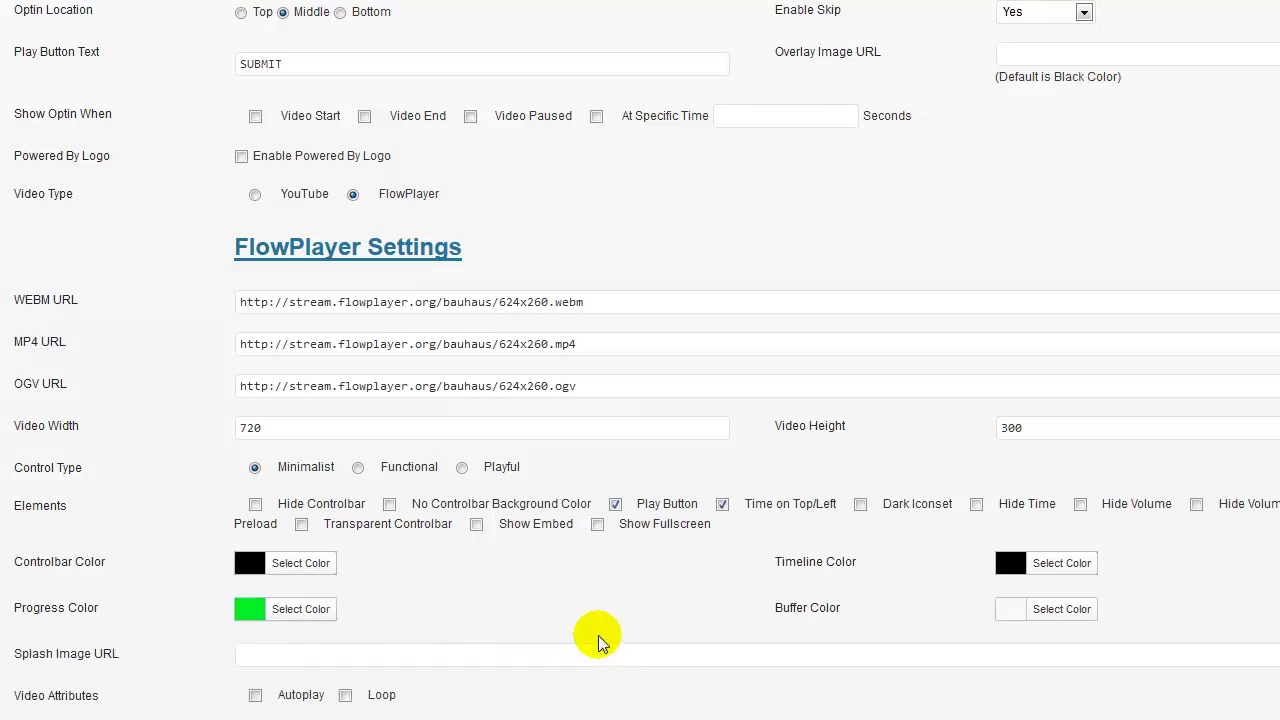
click(251, 563)
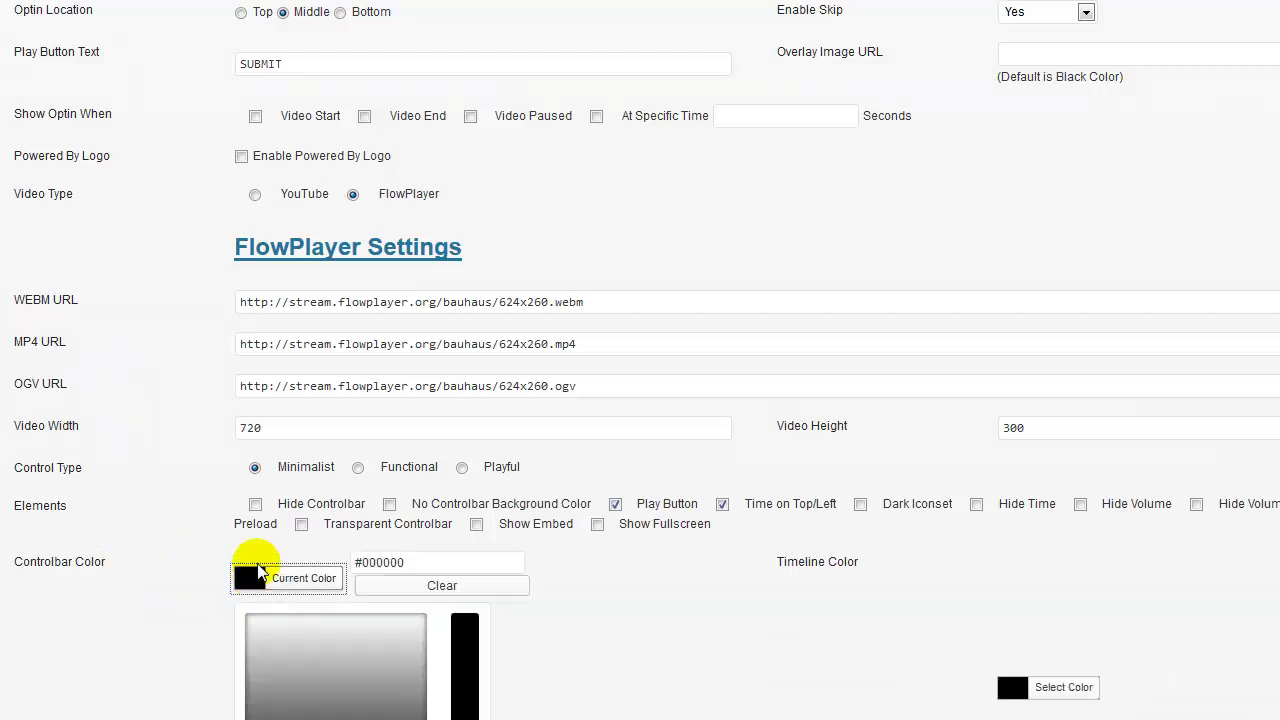
click(465, 648)
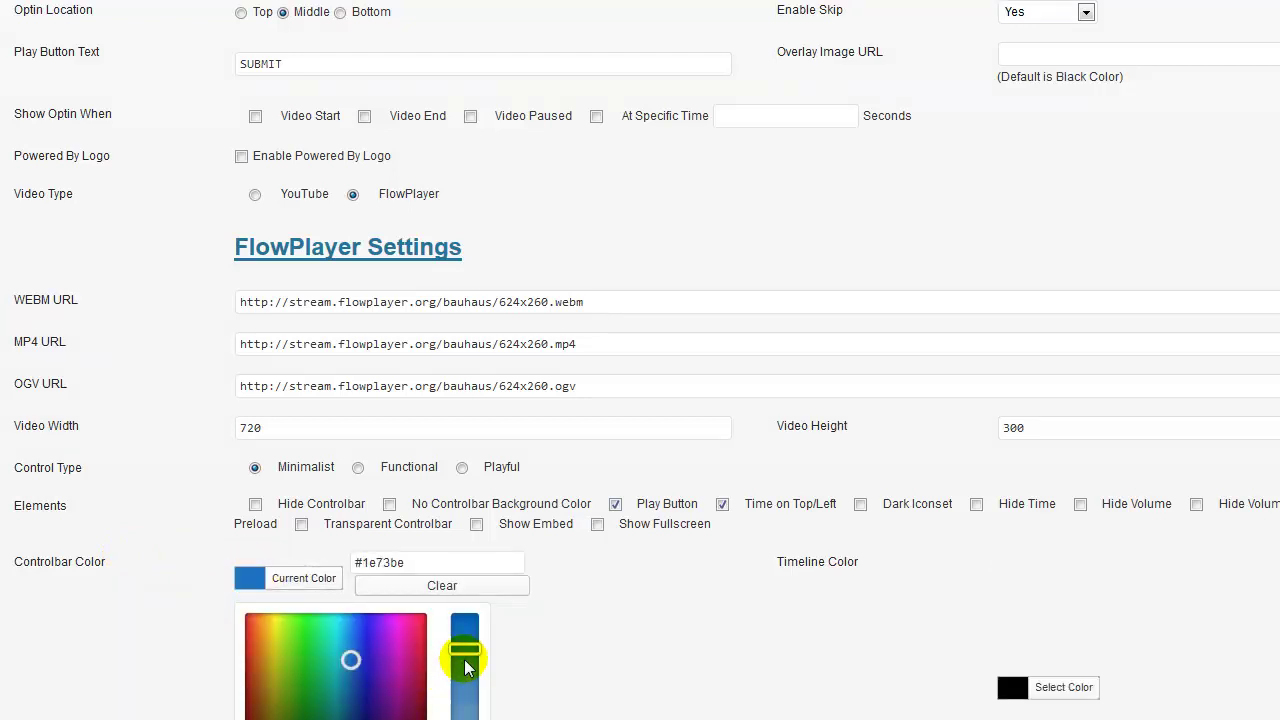
drag(465, 648, 470, 590)
click(619, 620)
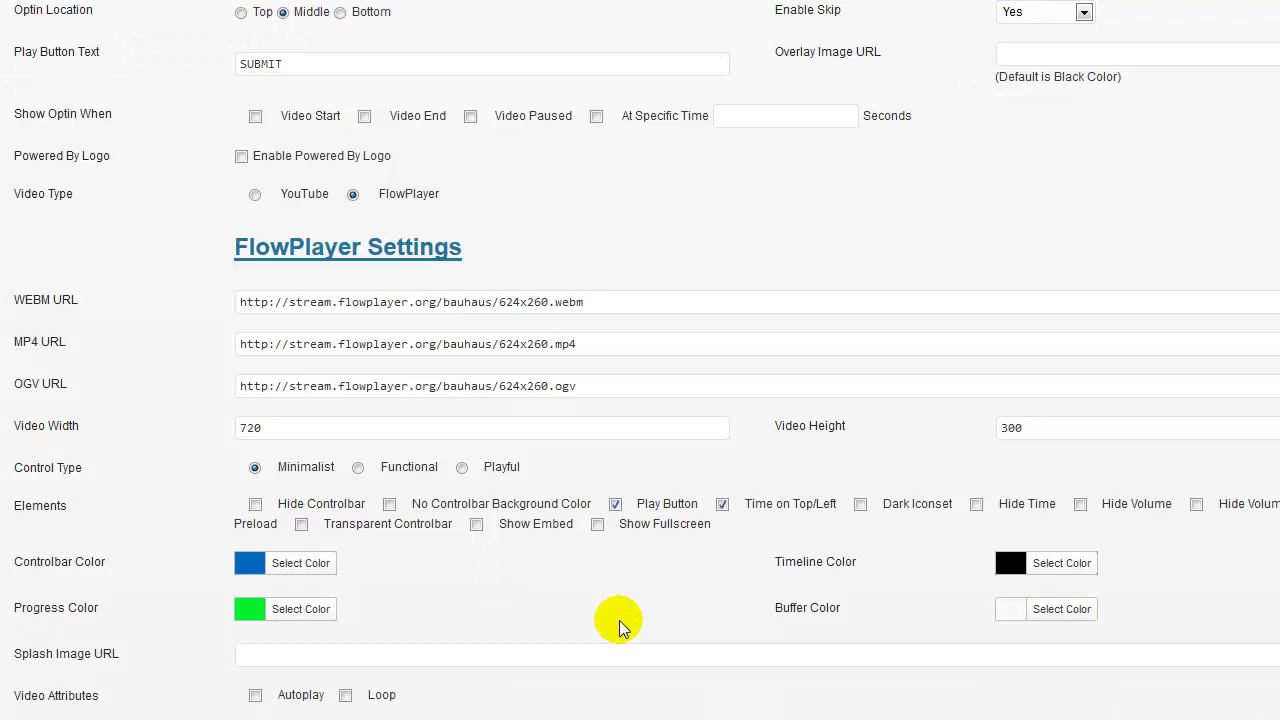
Set the buffer colour to yellow, leave Splash Image URL blank, and save the player settings
click(1012, 614)
scroll(1170, 686, down, 1)
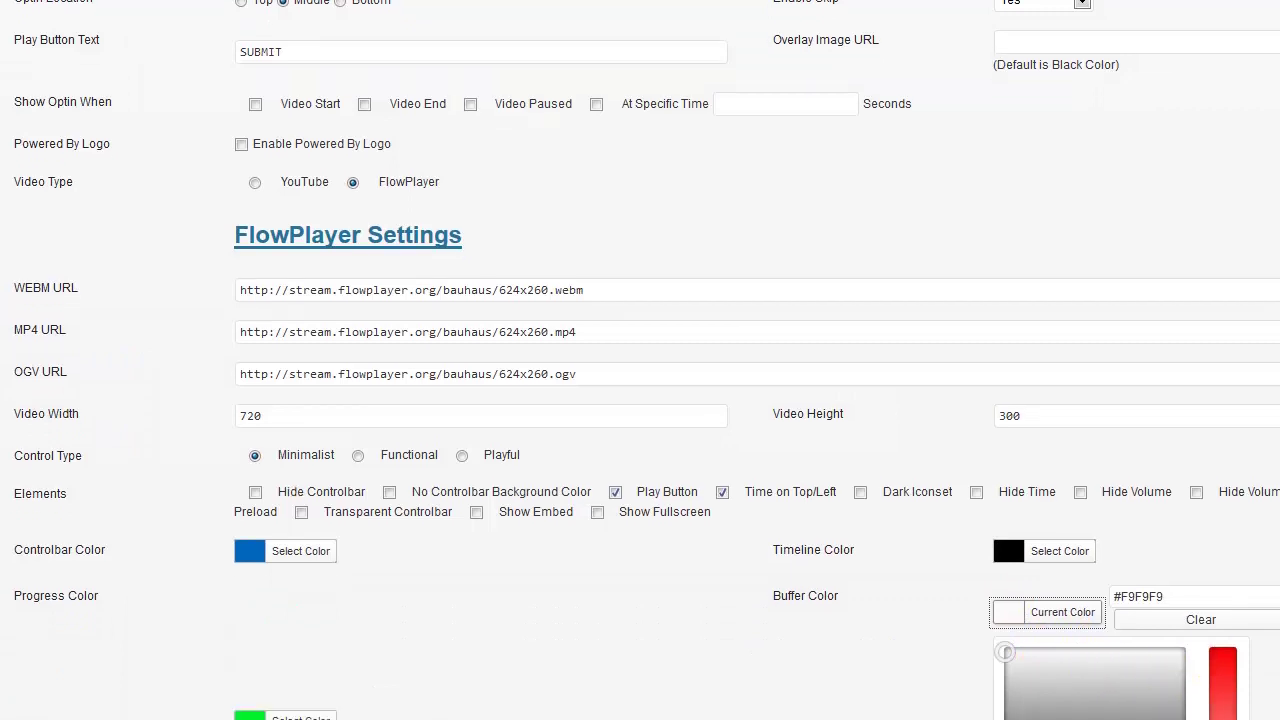
scroll(640, 360, down, 4)
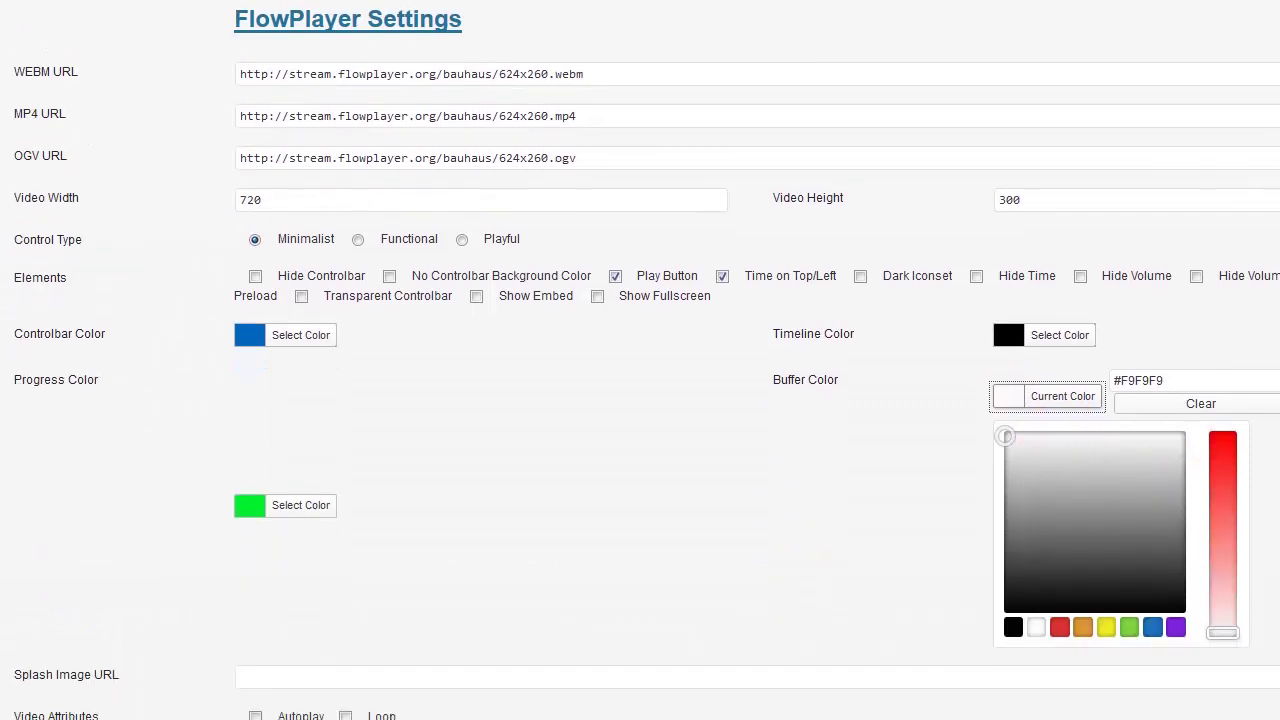
click(1106, 627)
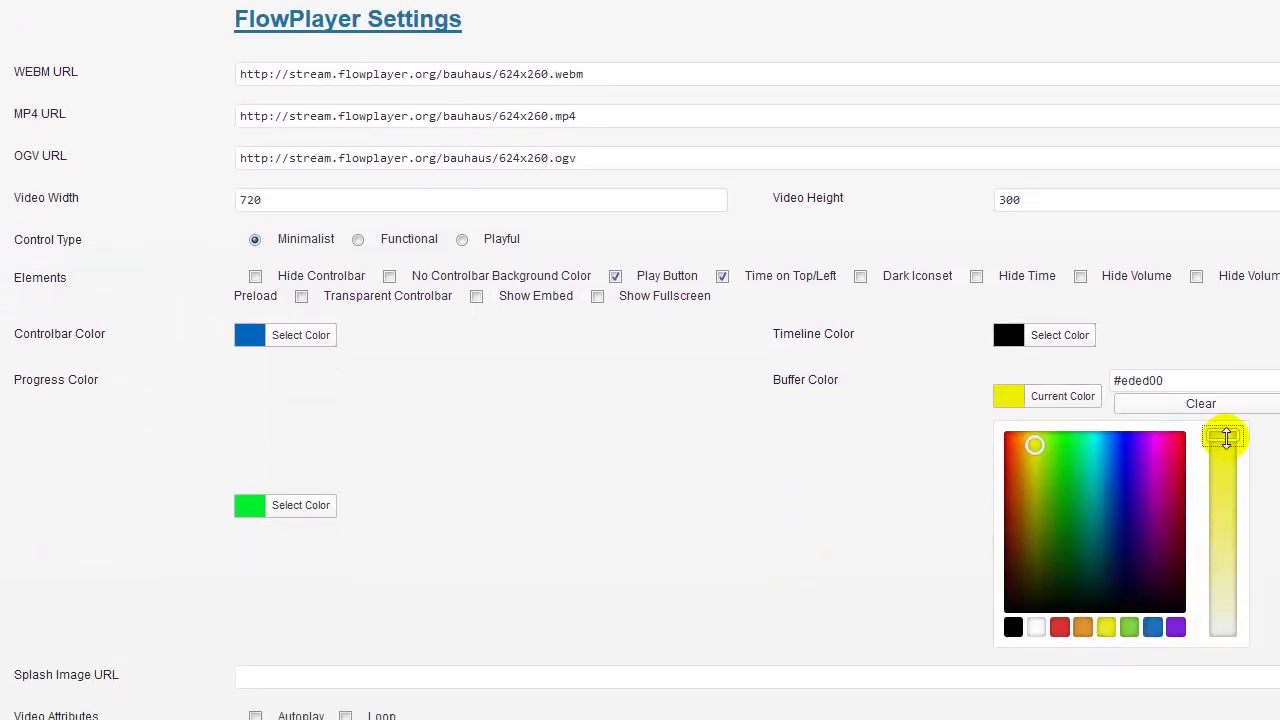
click(873, 462)
scroll(873, 462, up, 4)
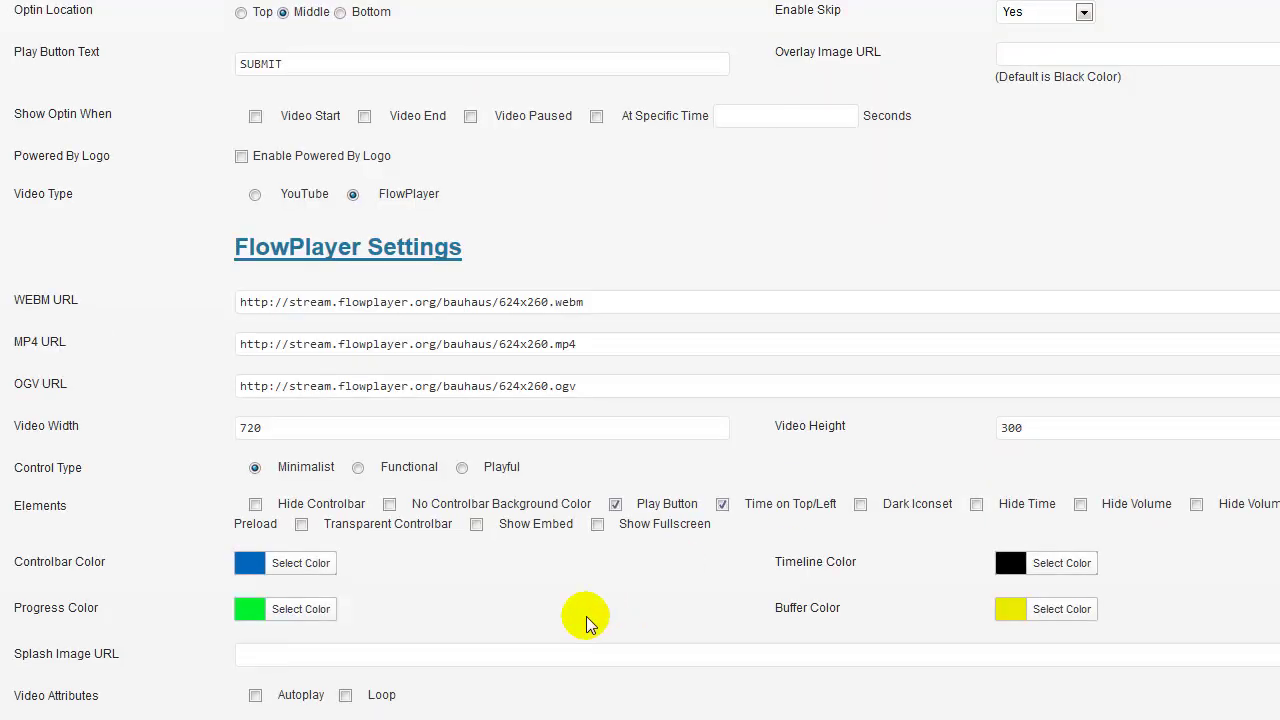
click(343, 664)
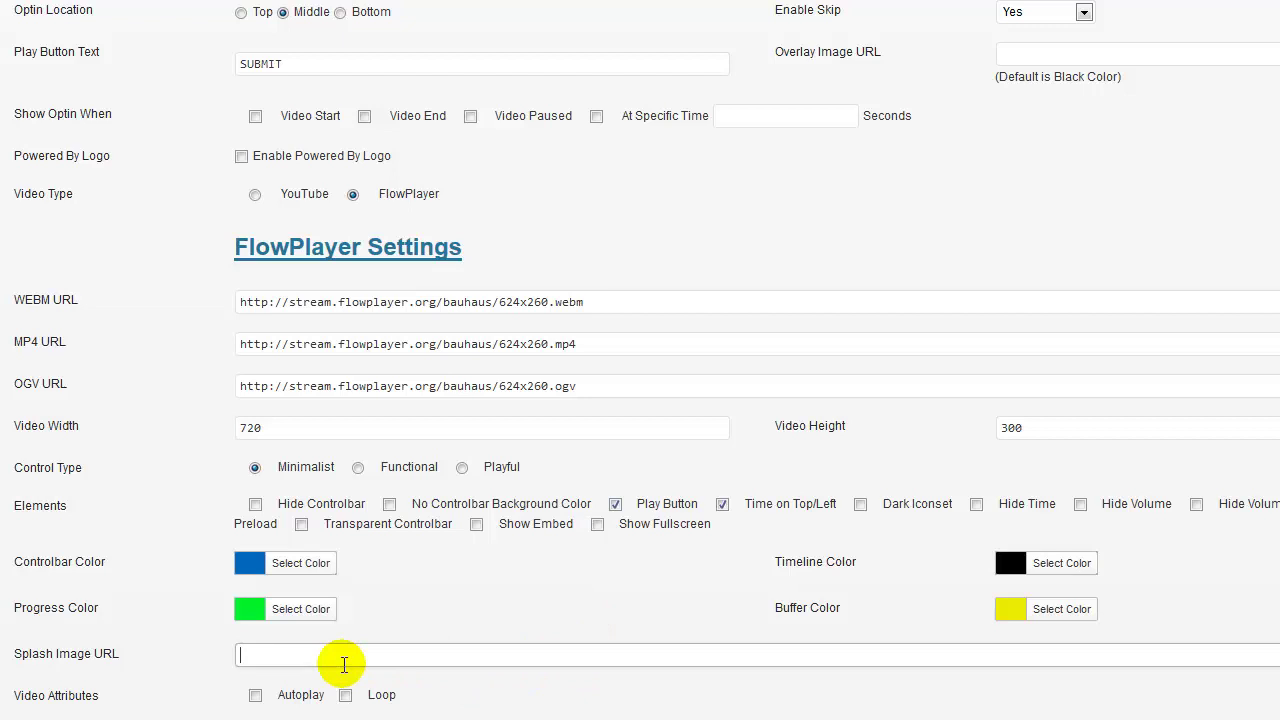
click(435, 609)
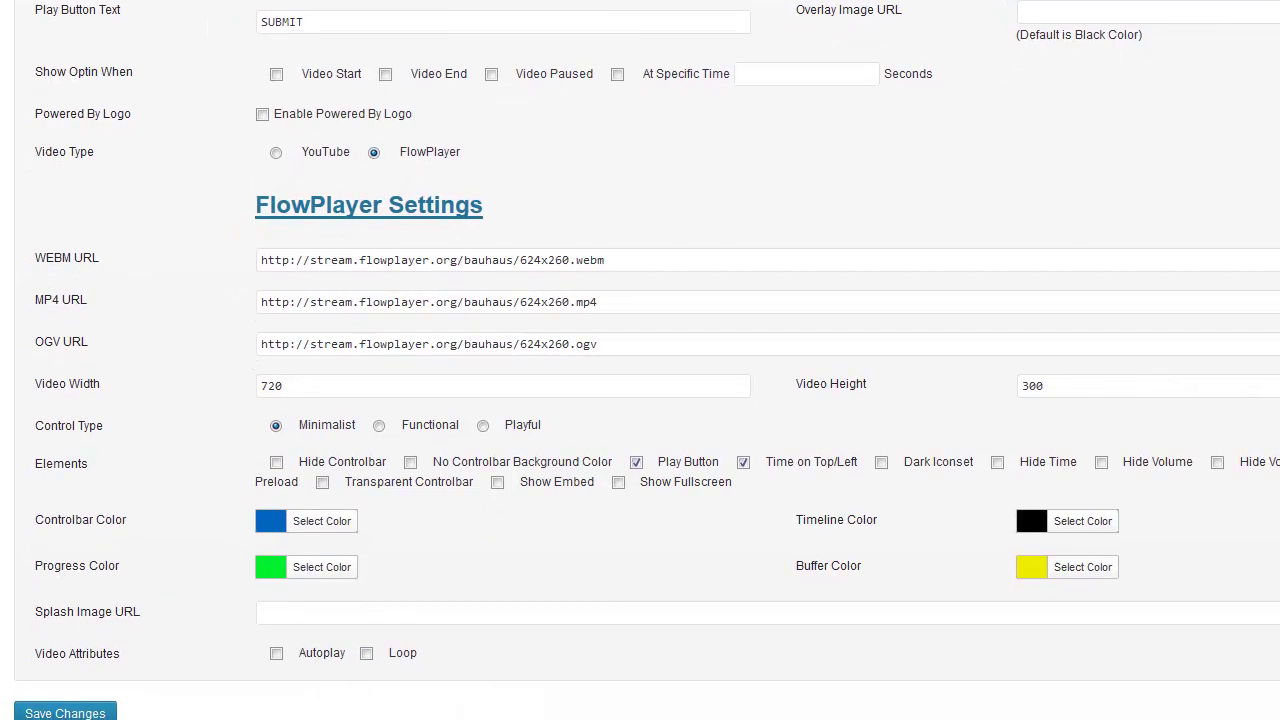
click(60, 695)
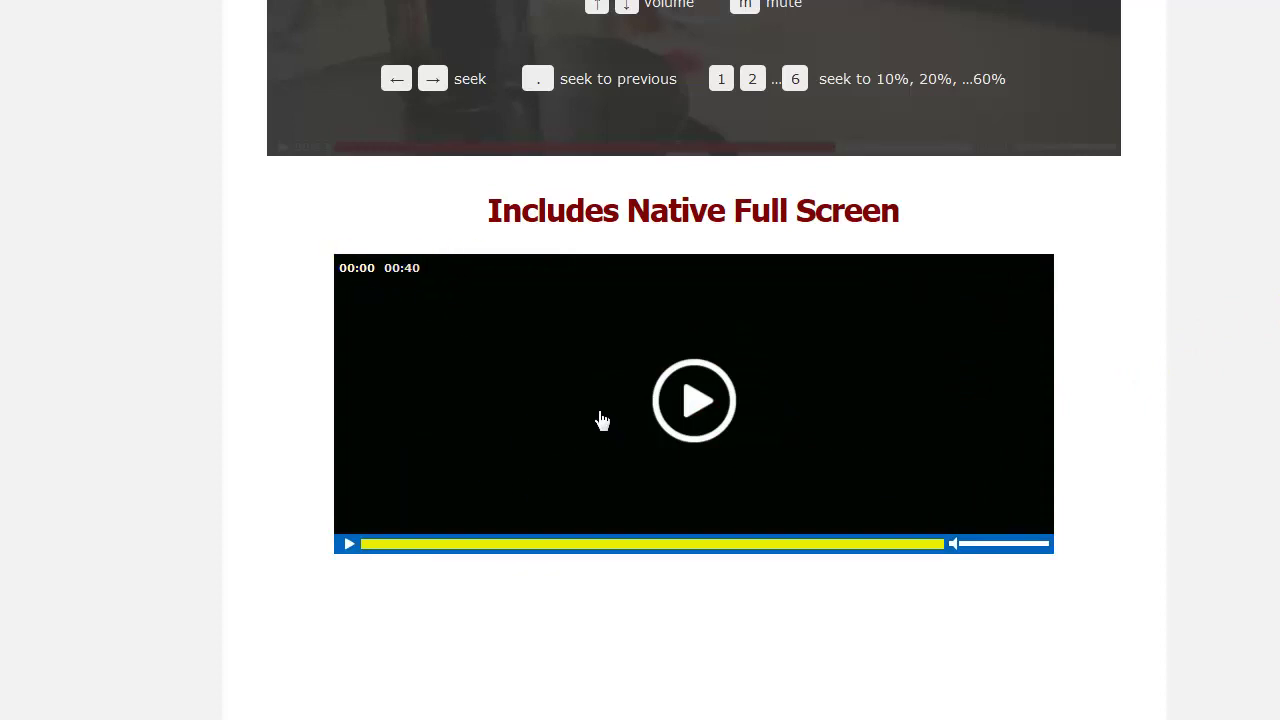
Play the preview video and pause it at 00:06
click(705, 408)
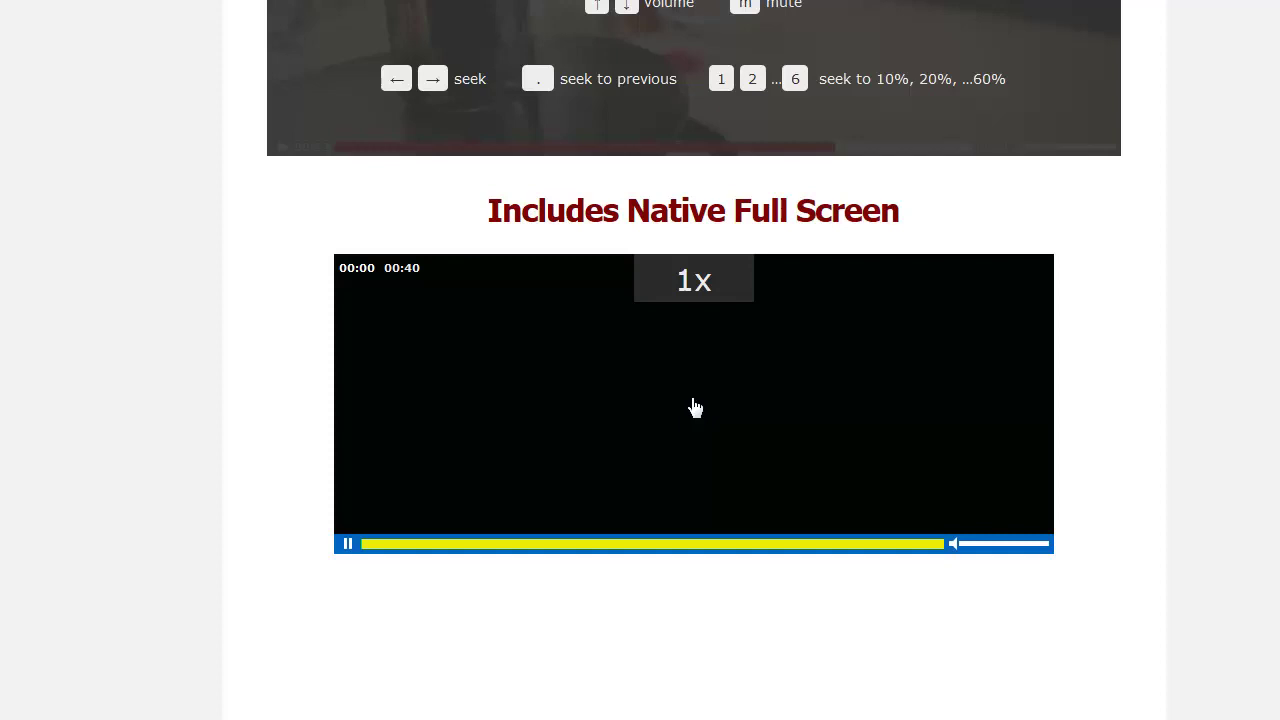
click(372, 561)
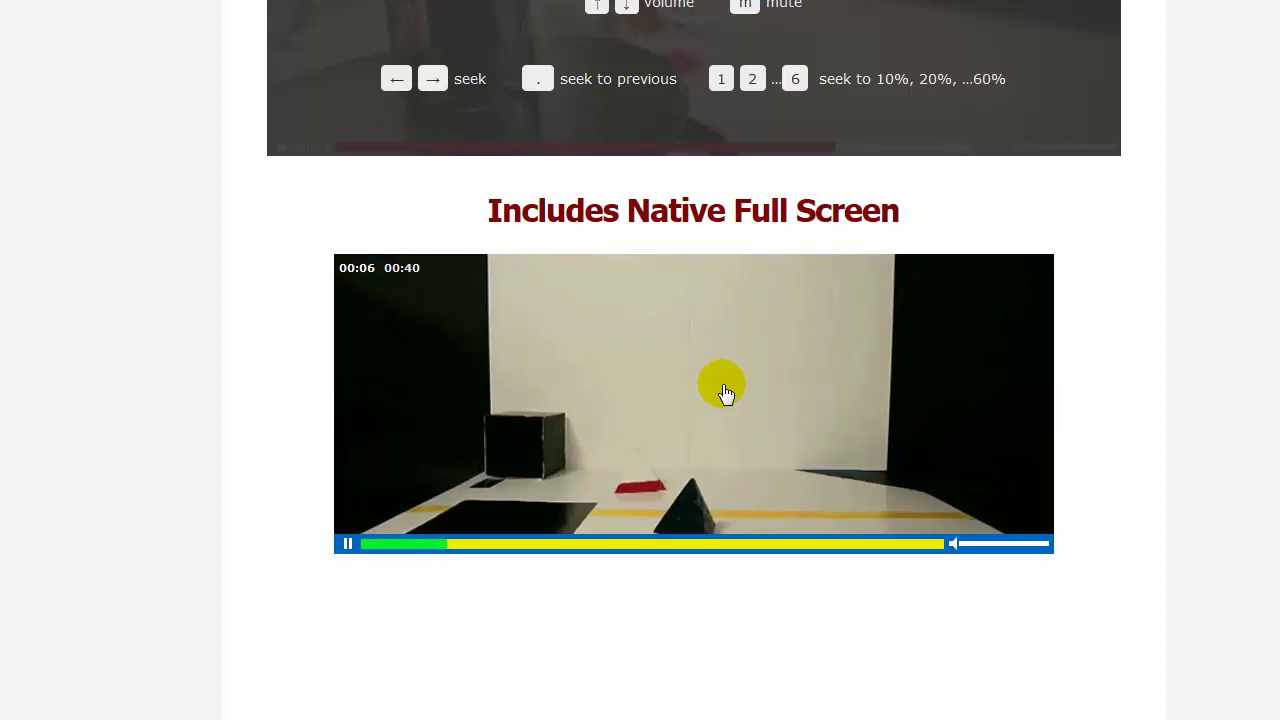
click(725, 392)
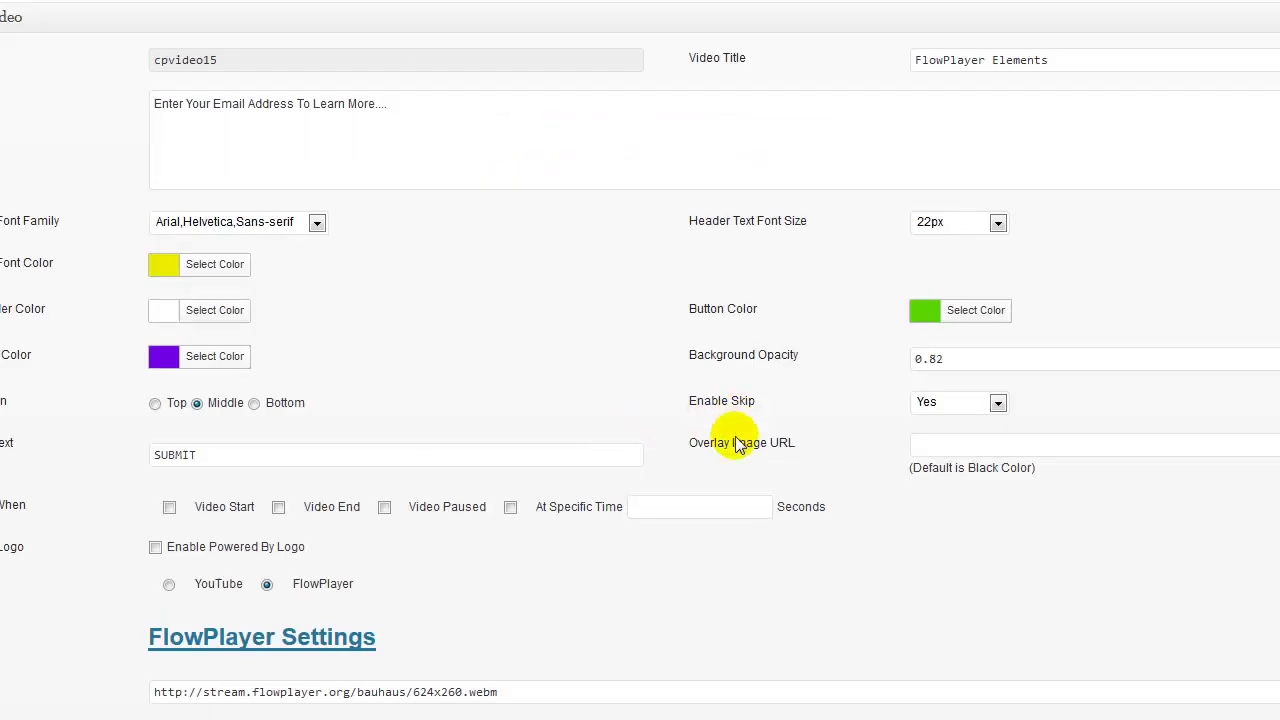
Set the buffer colour to the white swatch
scroll(735, 440, down, 4)
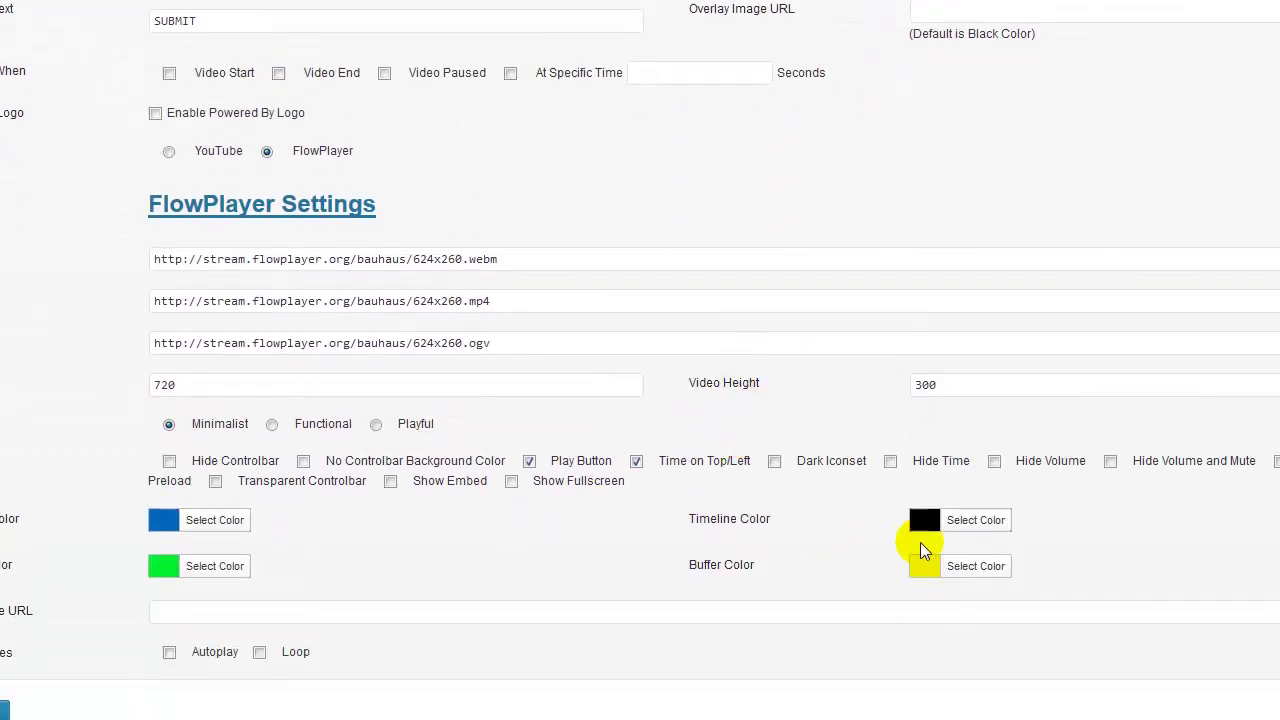
click(926, 566)
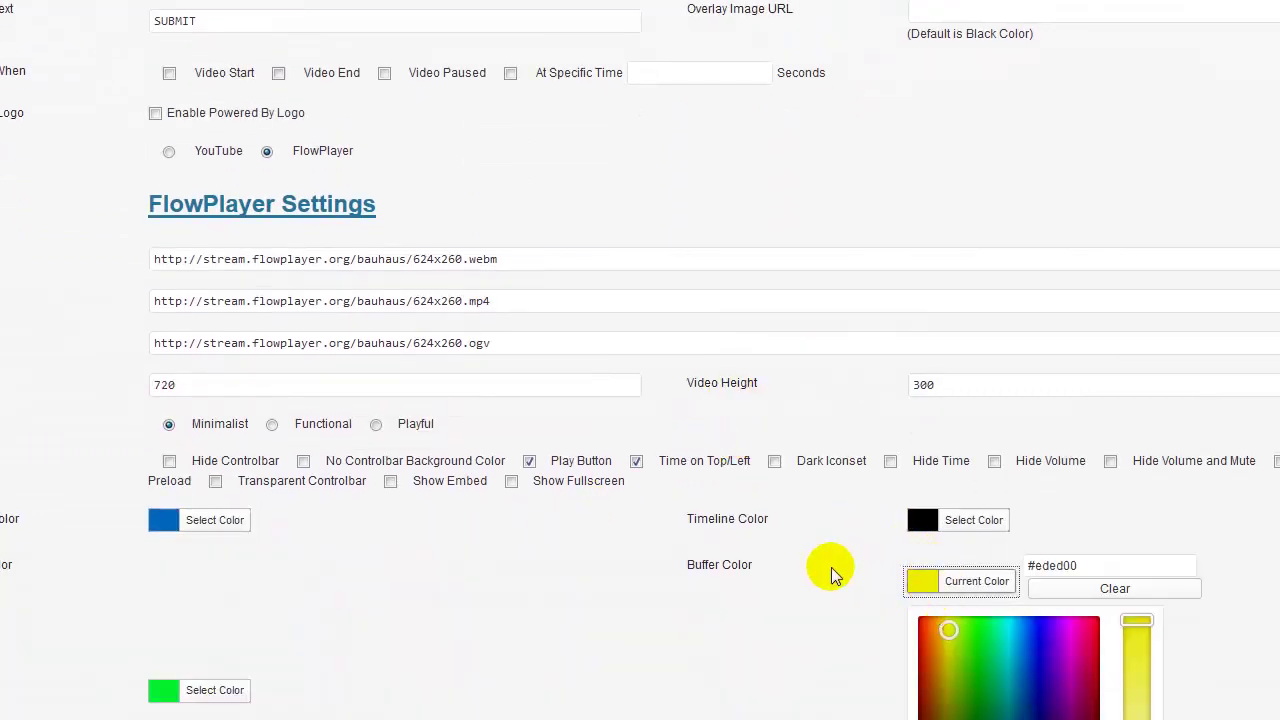
scroll(831, 567, down, 2)
click(948, 584)
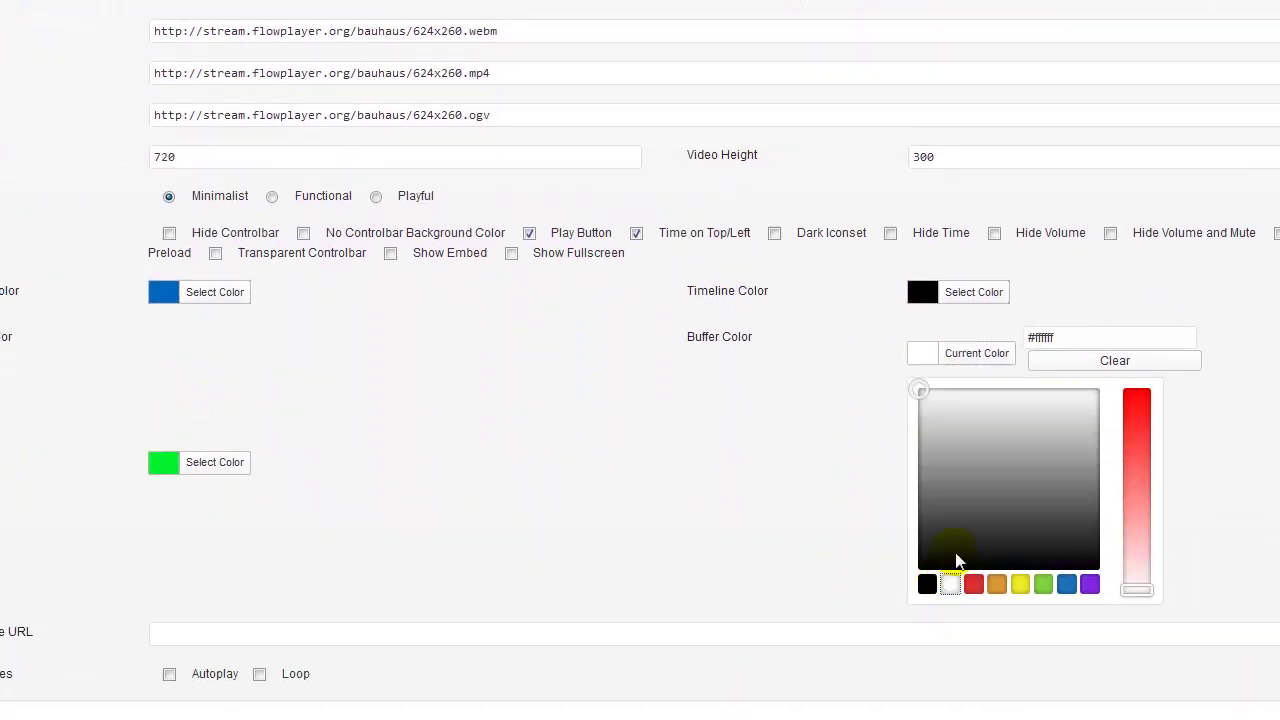
click(788, 414)
Set the progress colour to the preset green and make it brighter
click(165, 569)
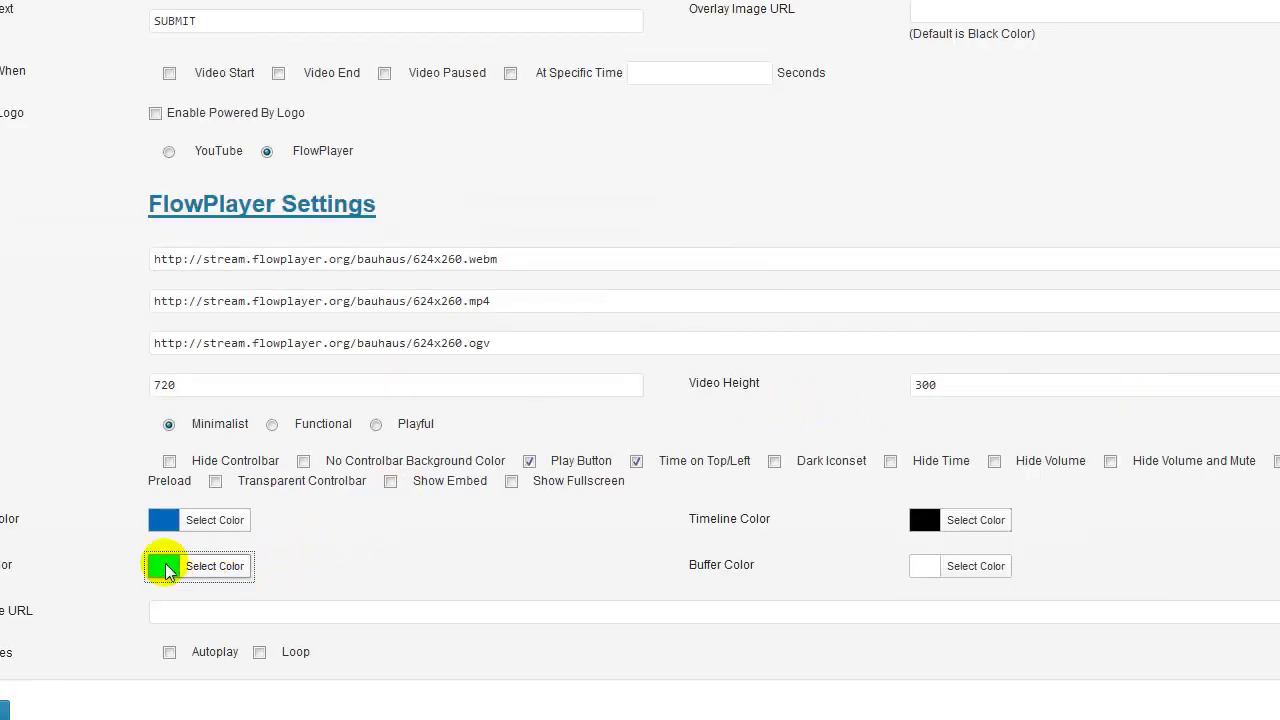
scroll(557, 580, down, 2)
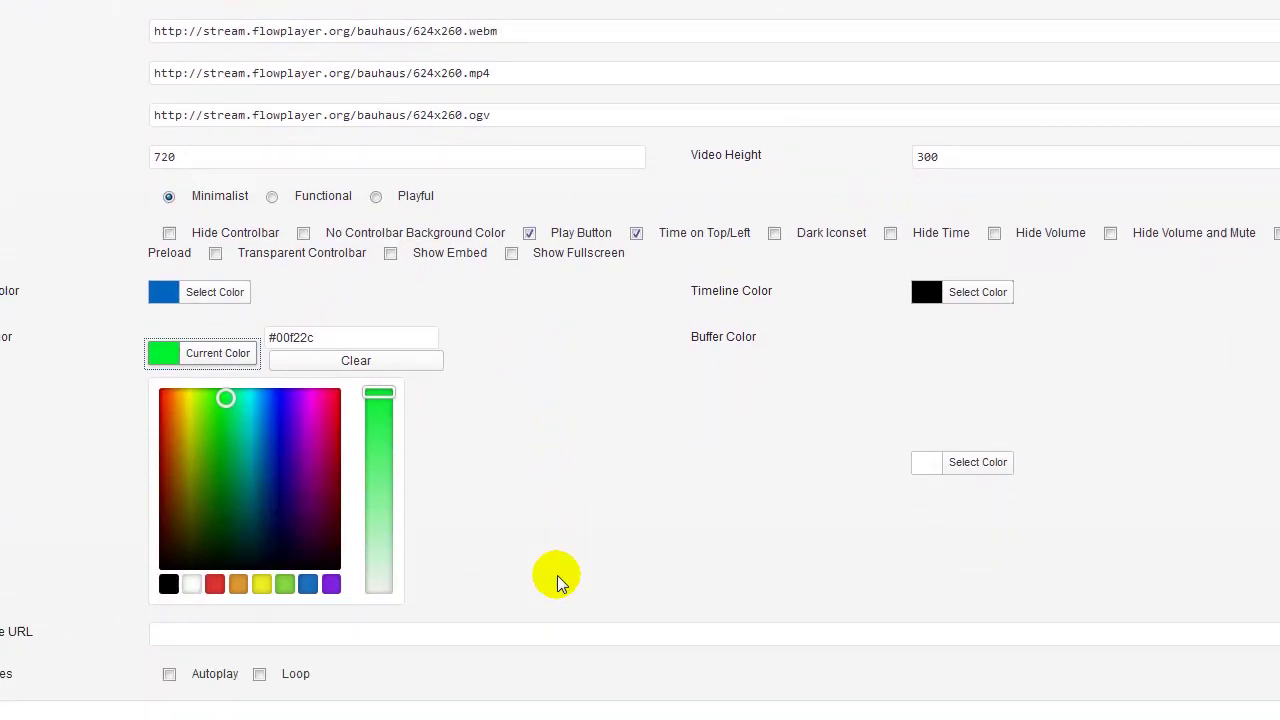
click(290, 585)
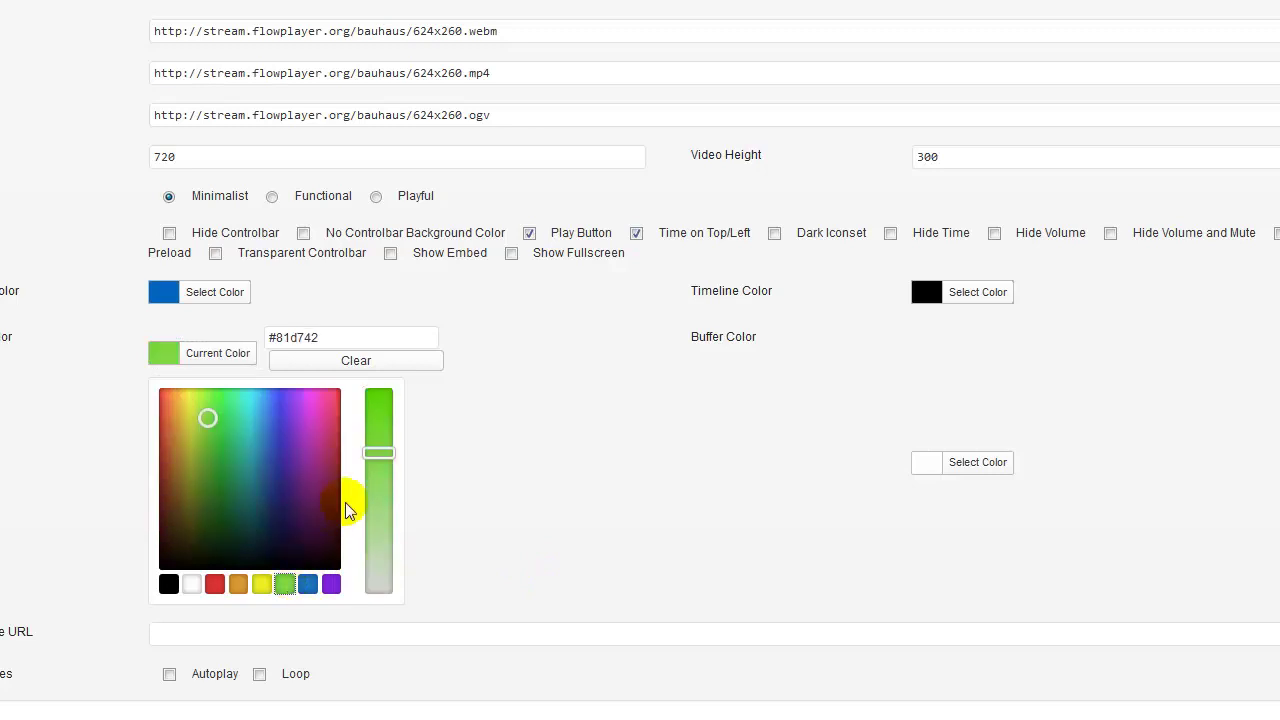
drag(374, 449, 395, 380)
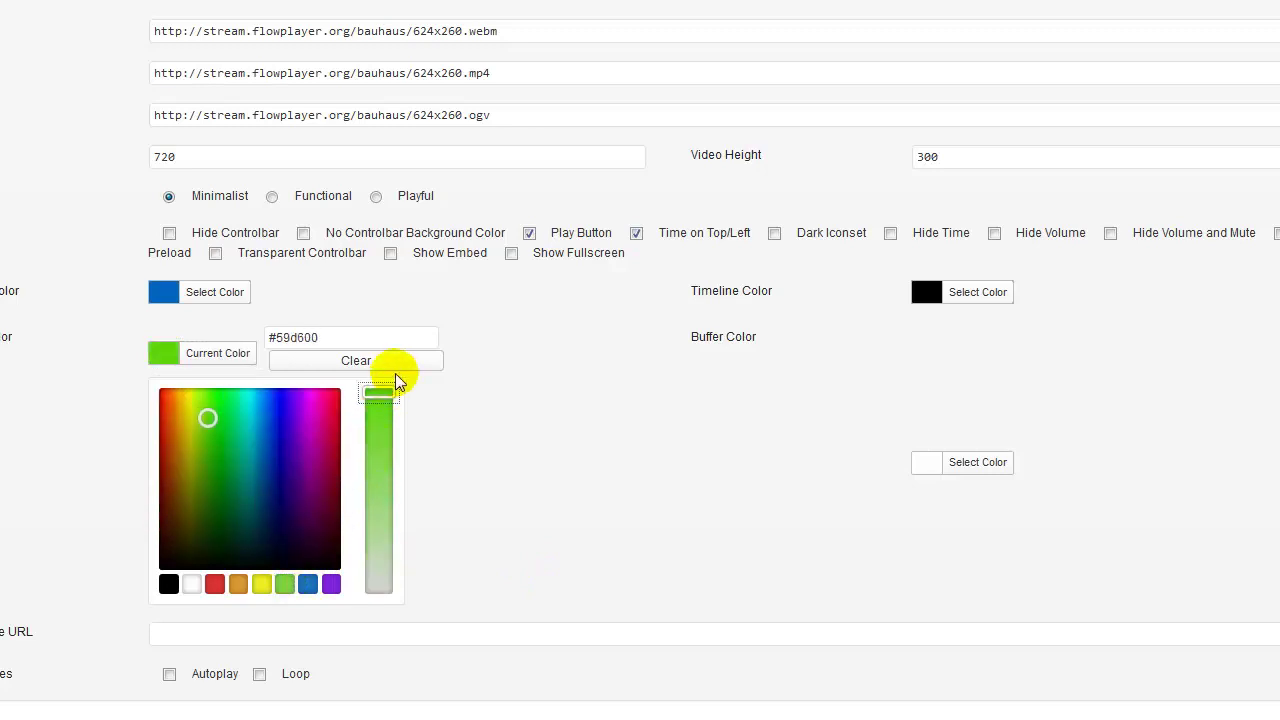
click(594, 442)
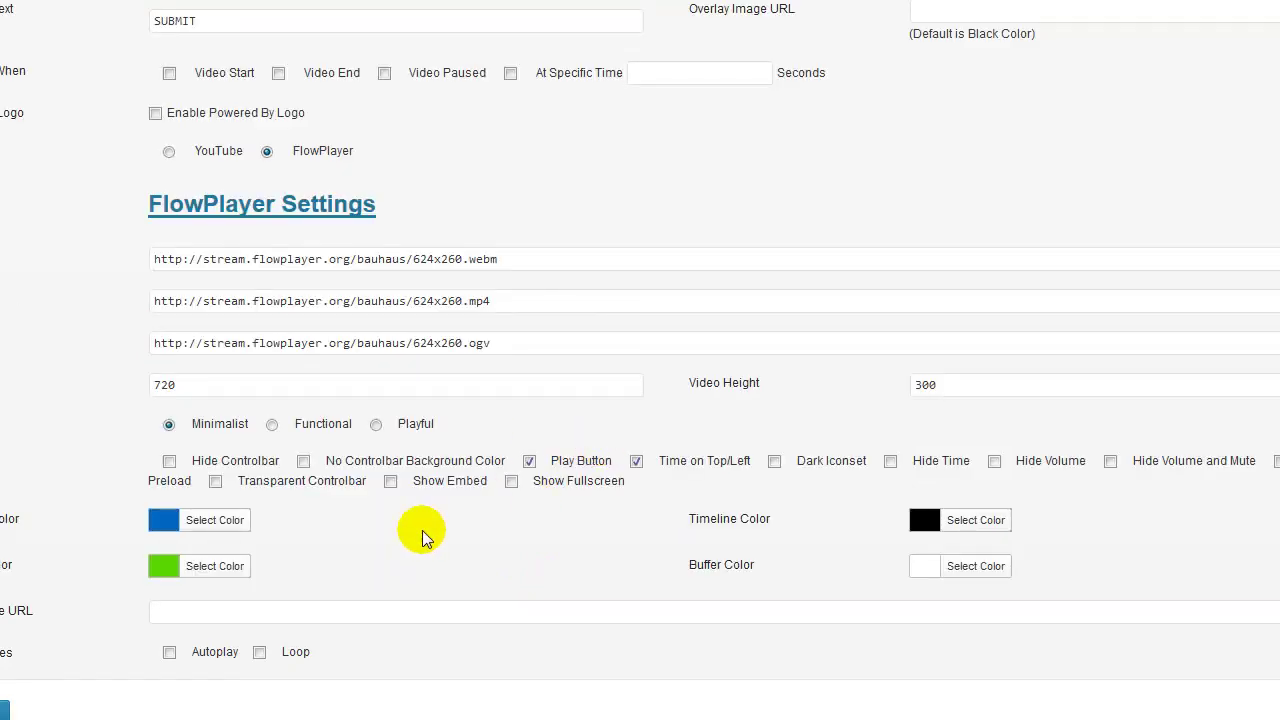
Set the control bar colour to the black swatch
click(163, 520)
scroll(562, 550, down, 1)
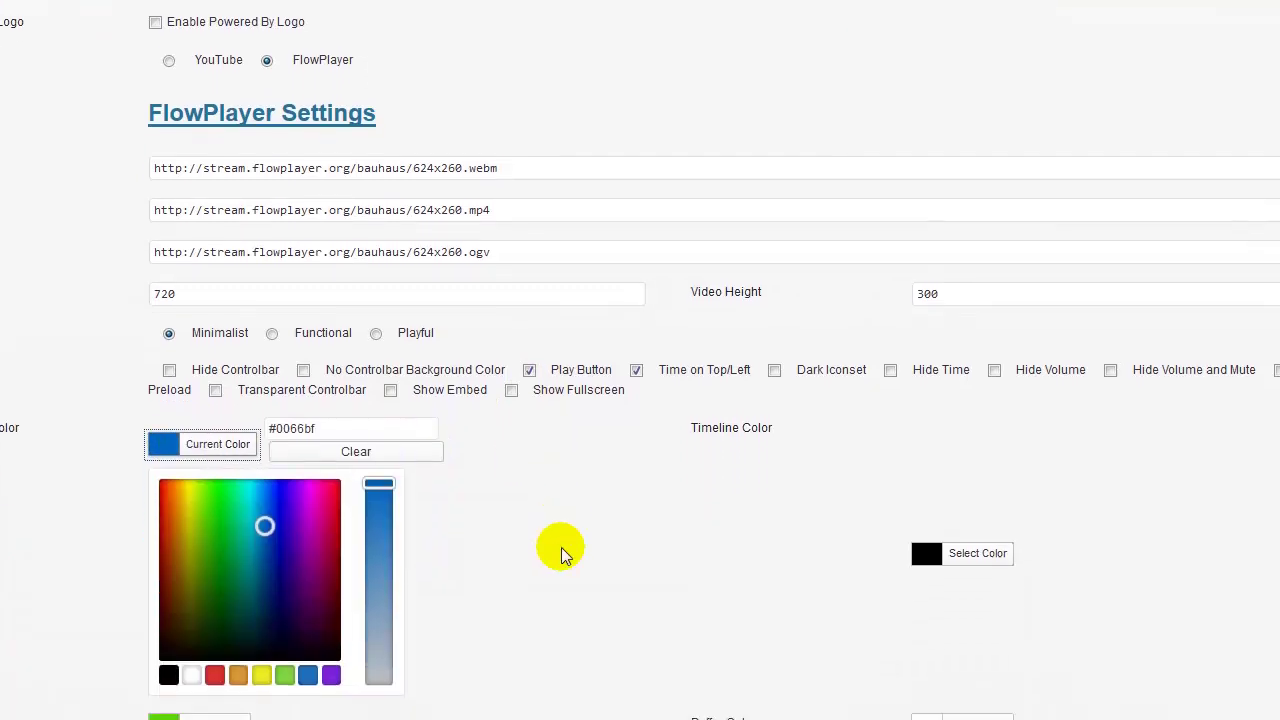
scroll(562, 550, down, 1)
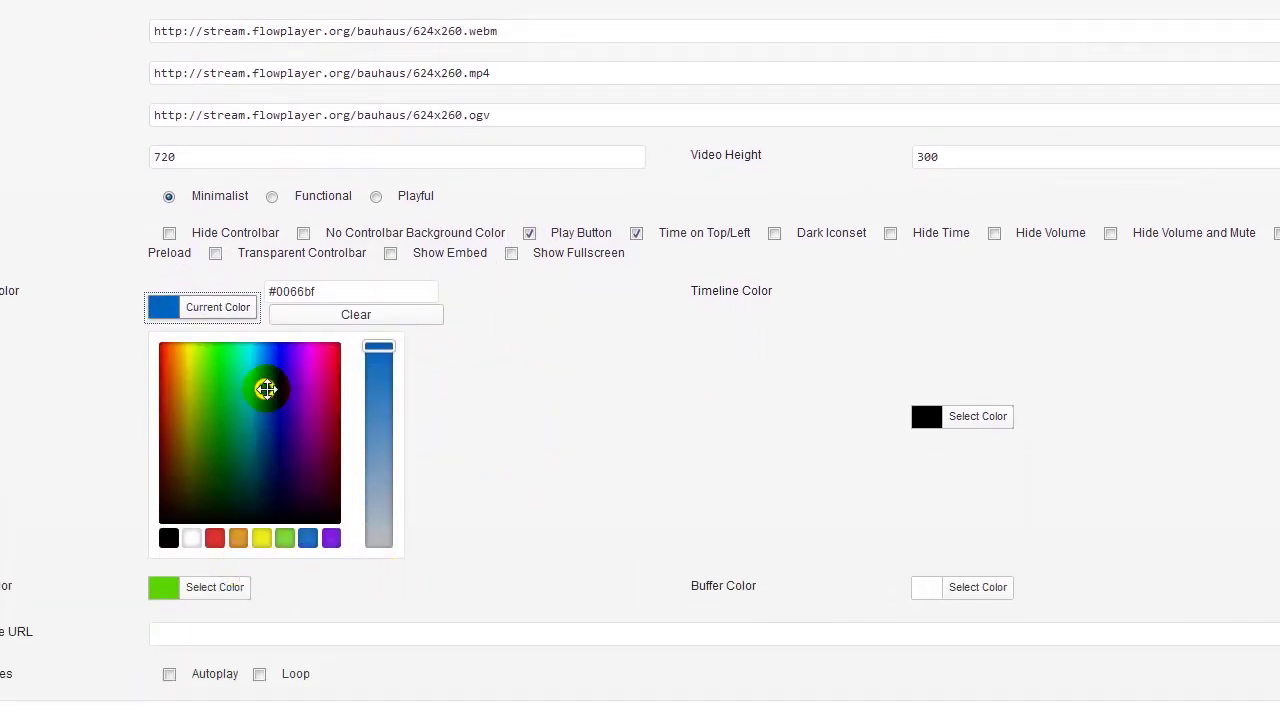
click(168, 538)
click(634, 432)
scroll(634, 432, up, 2)
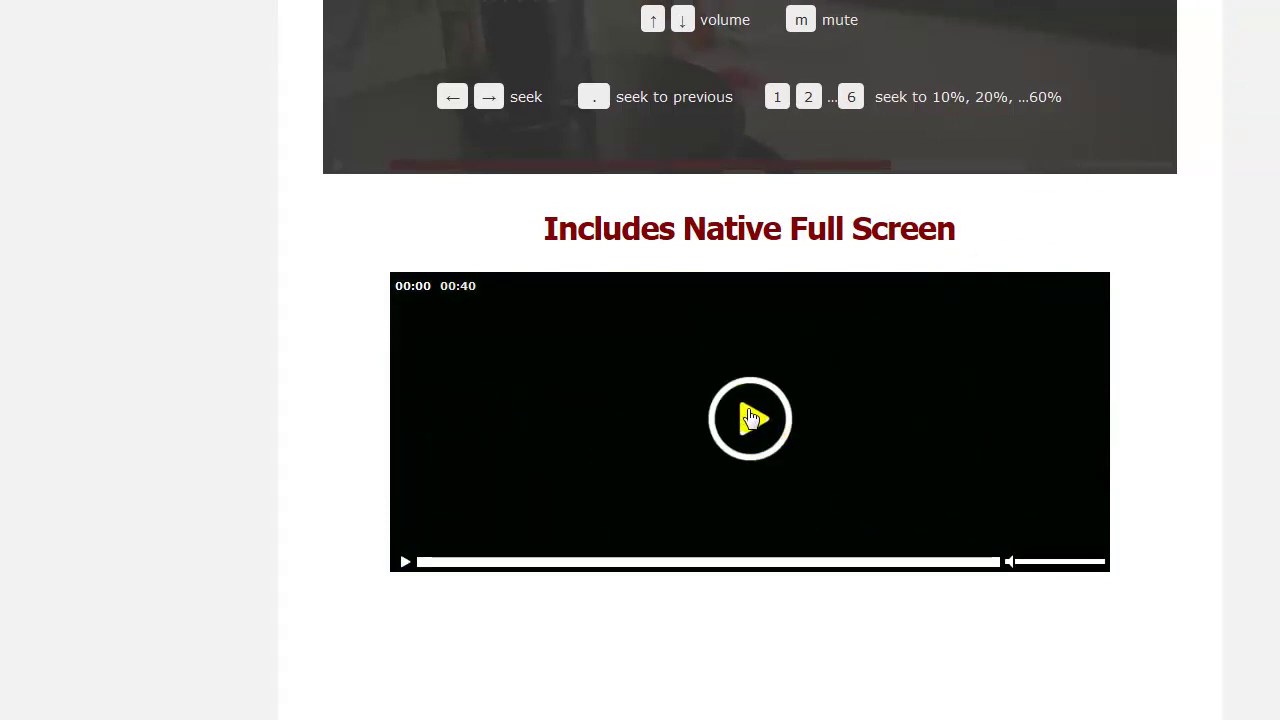
Start the reloaded preview video playing with its black control bar
click(750, 418)
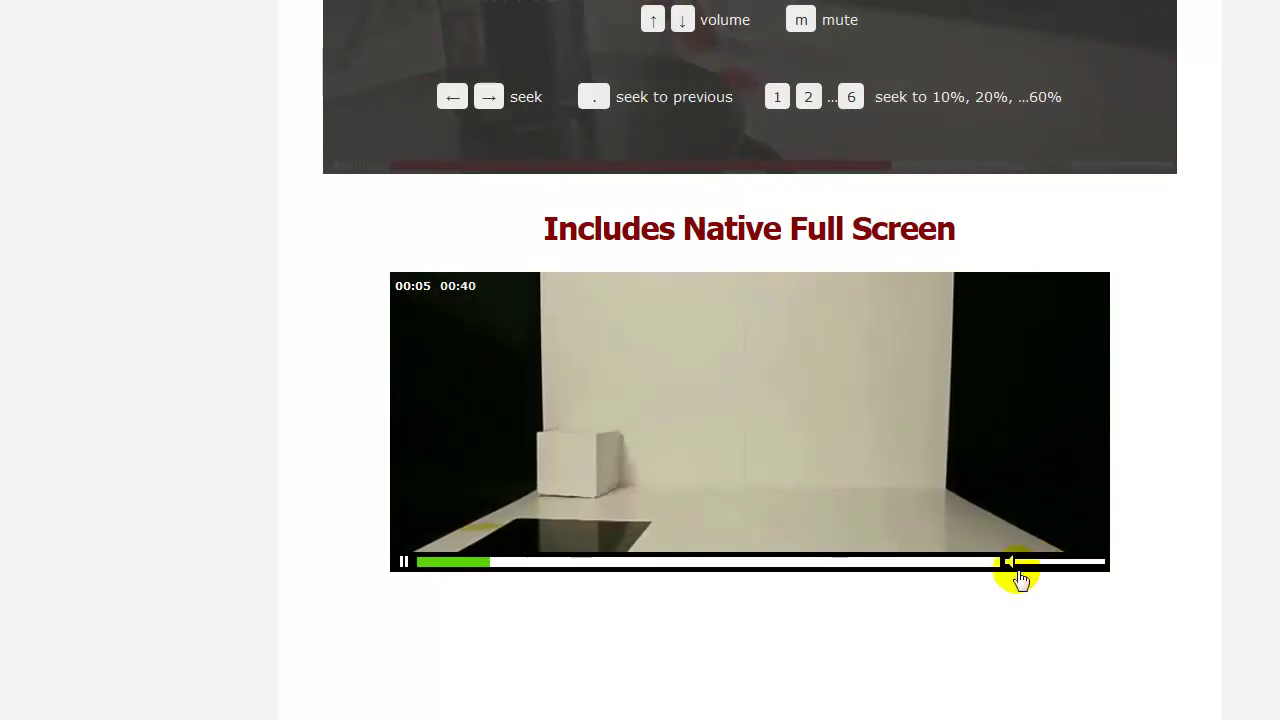
Pause the preview, then play the Native Full Screen demo and pause it at 00:08
click(680, 438)
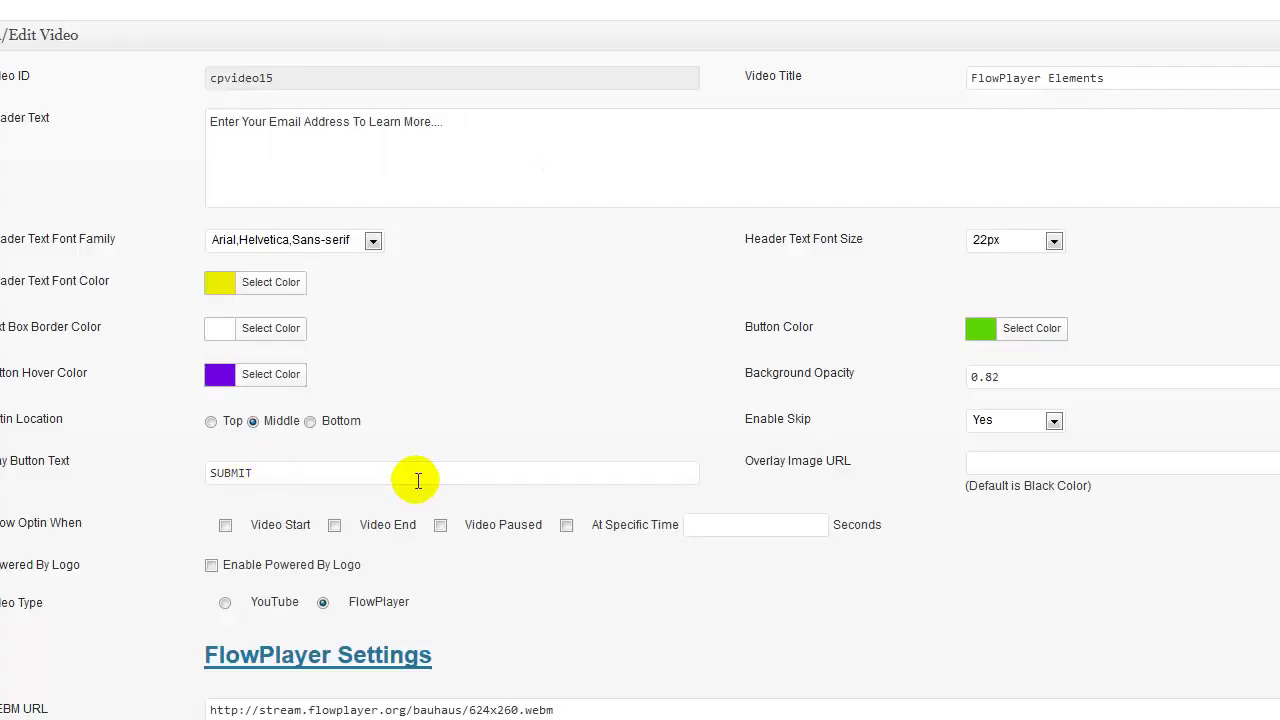
scroll(418, 480, down, 4)
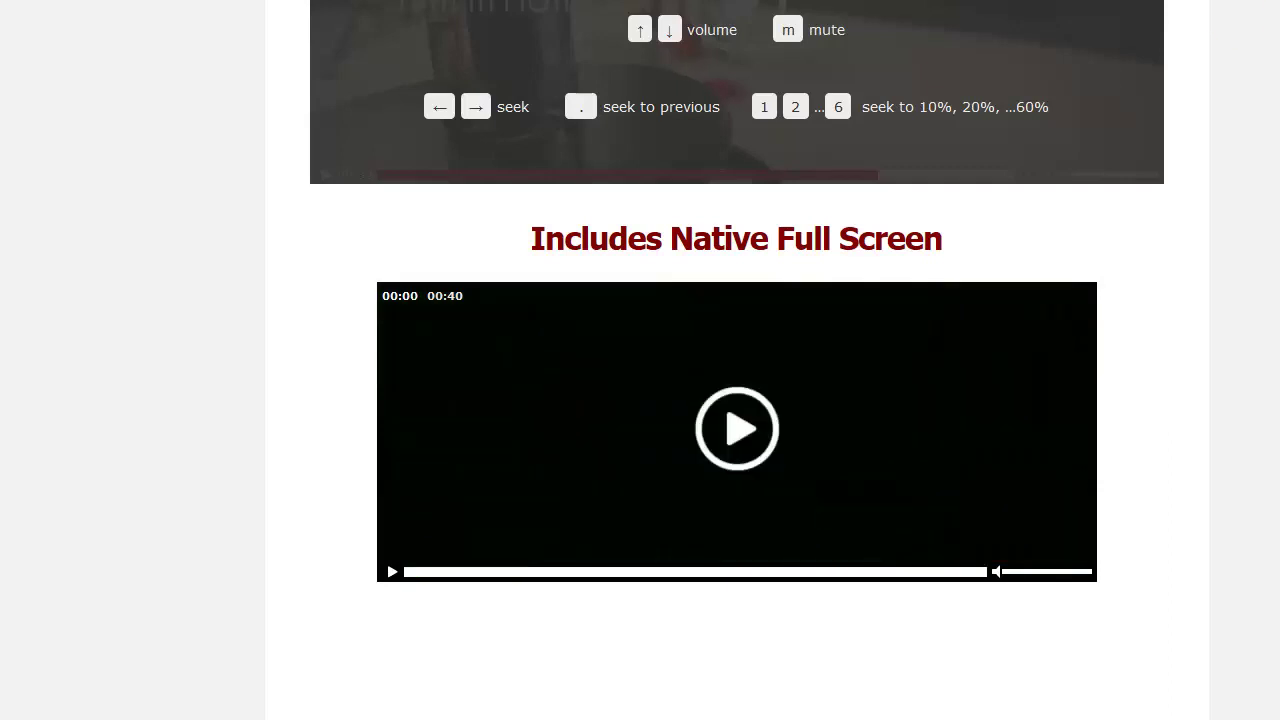
click(740, 428)
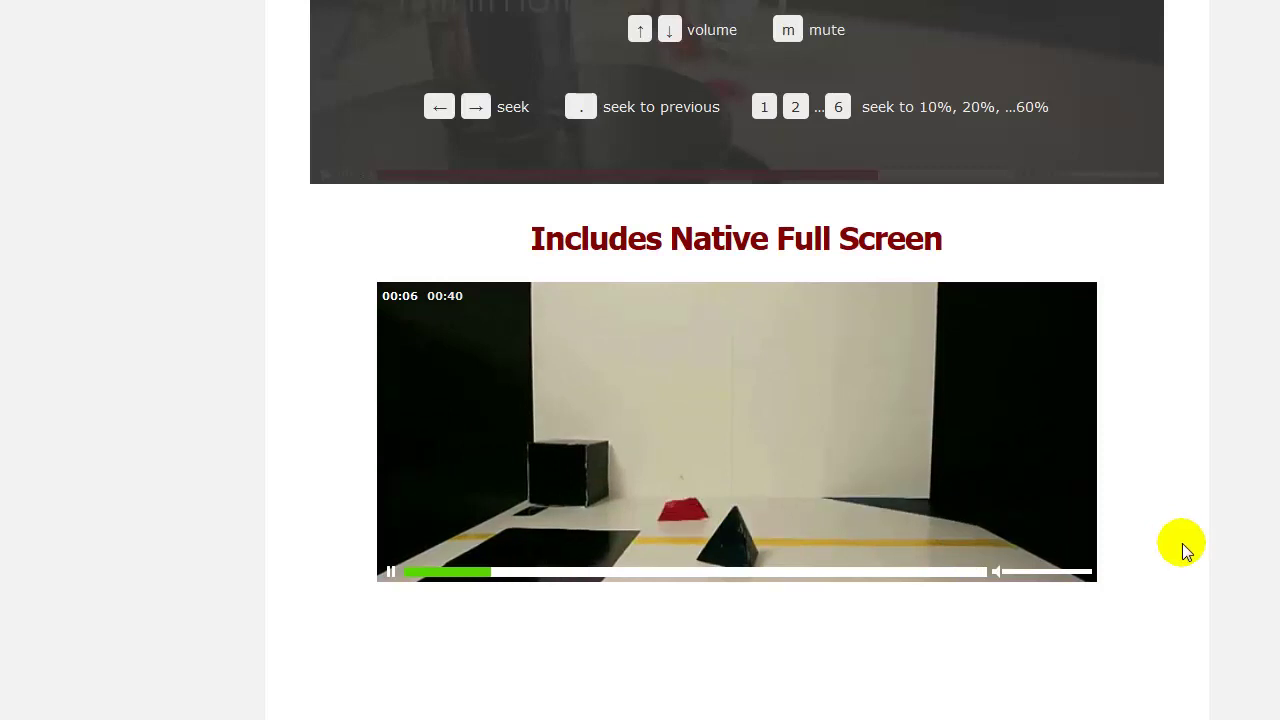
click(766, 434)
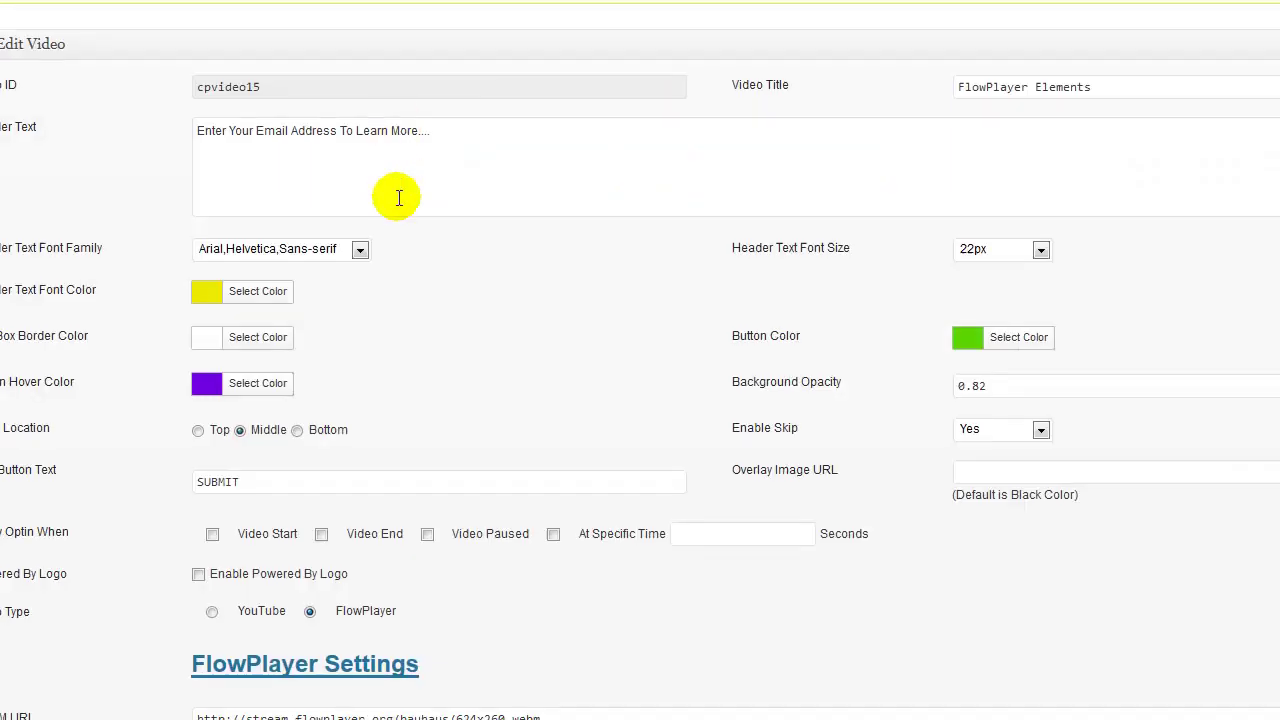
Replay the demo video briefly and pause it again
scroll(397, 197, down, 5)
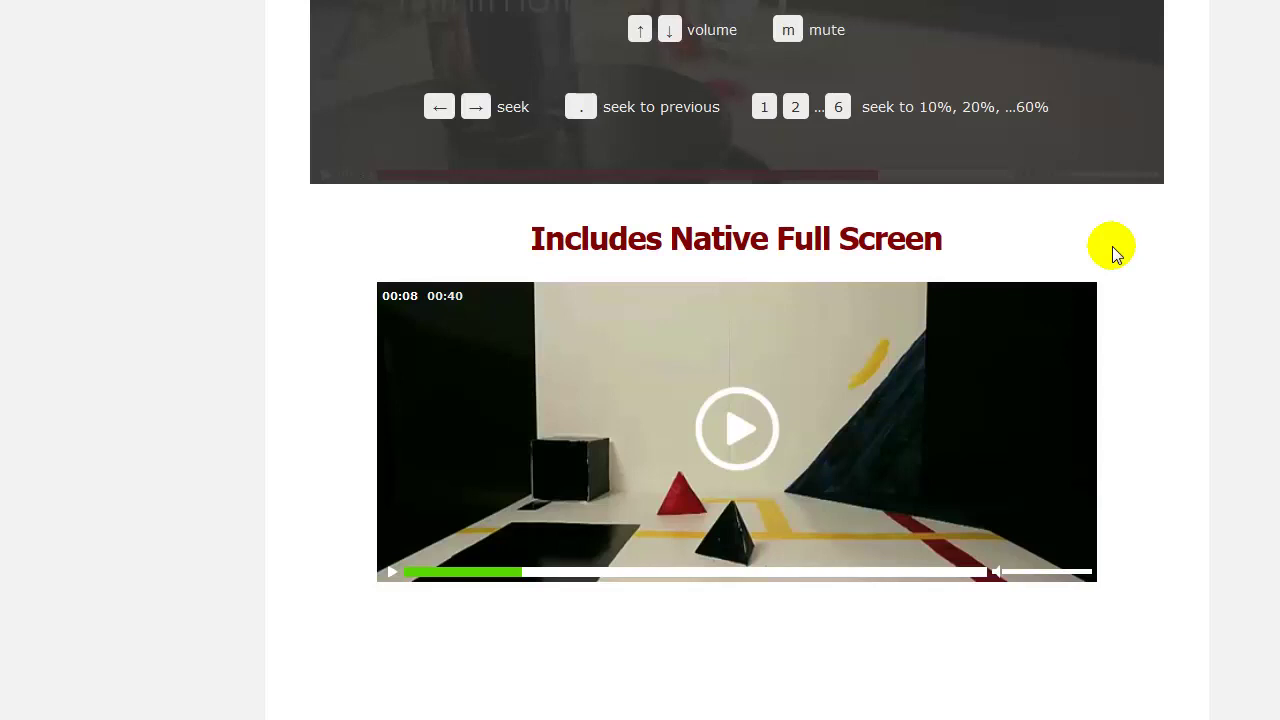
click(728, 426)
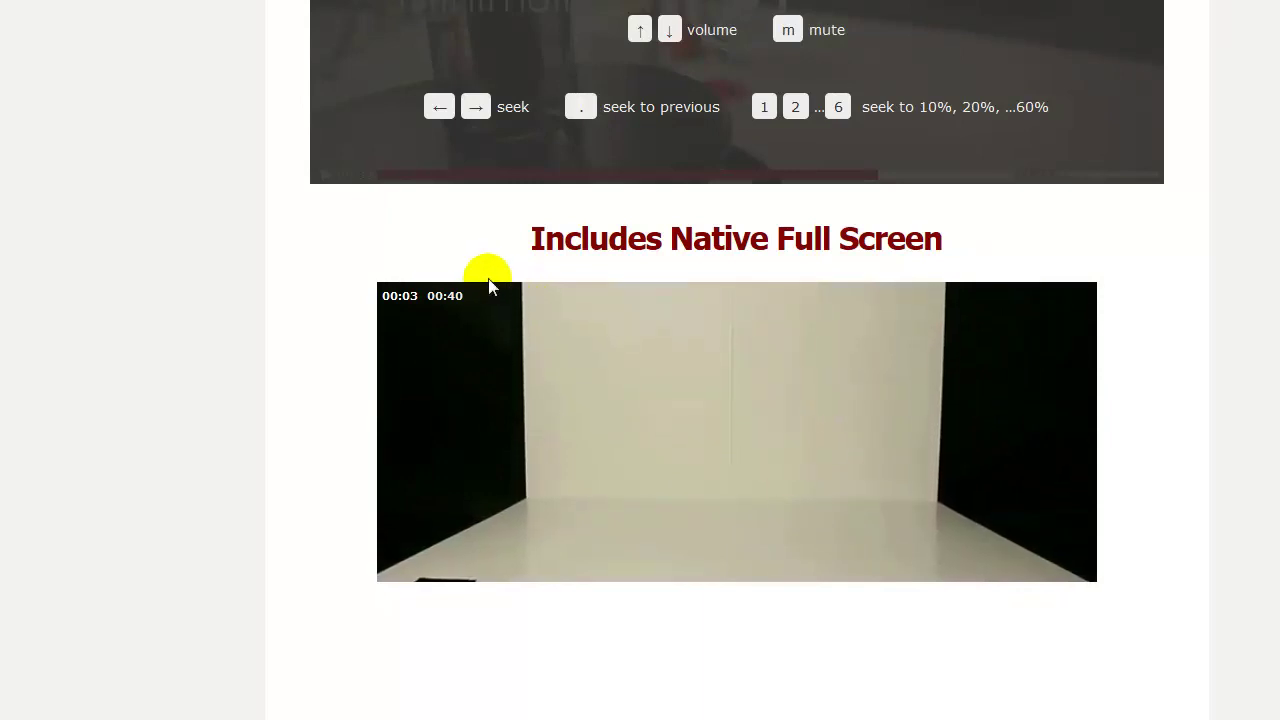
click(731, 417)
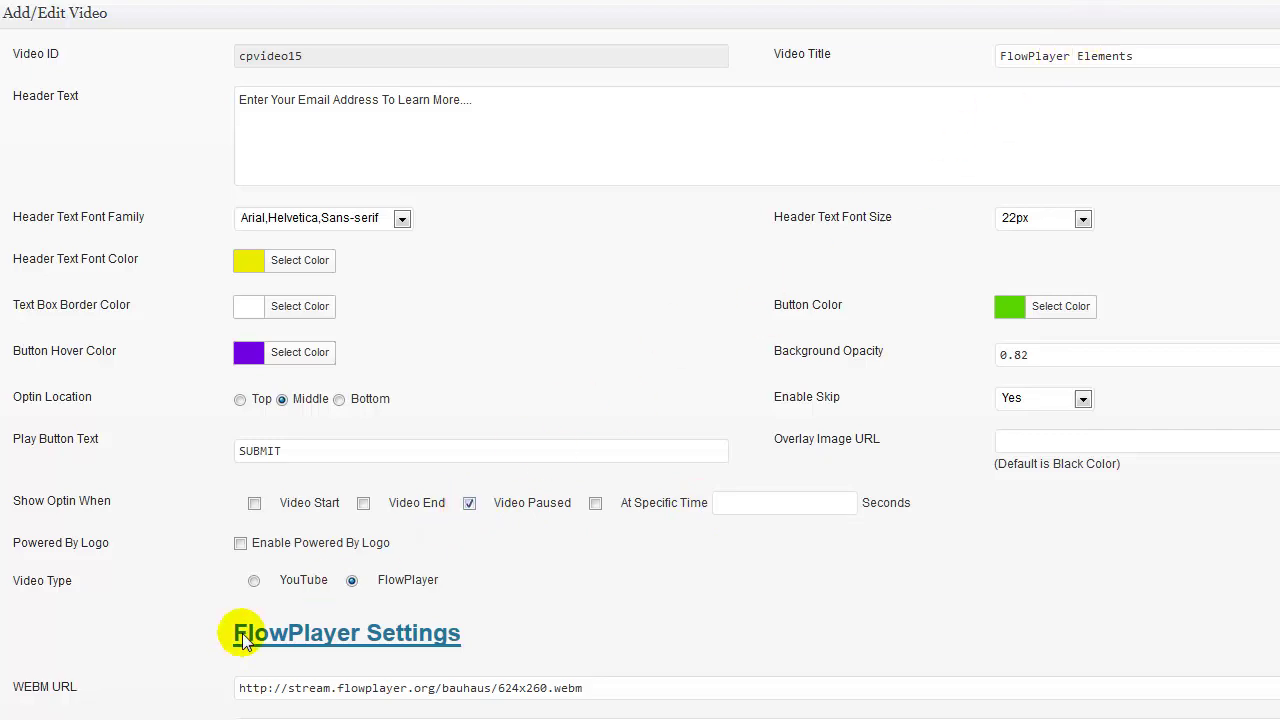
Save the opt-in settings, play the demo, and skip the email opt-in overlay on pause
scroll(245, 635, down, 4)
click(30, 706)
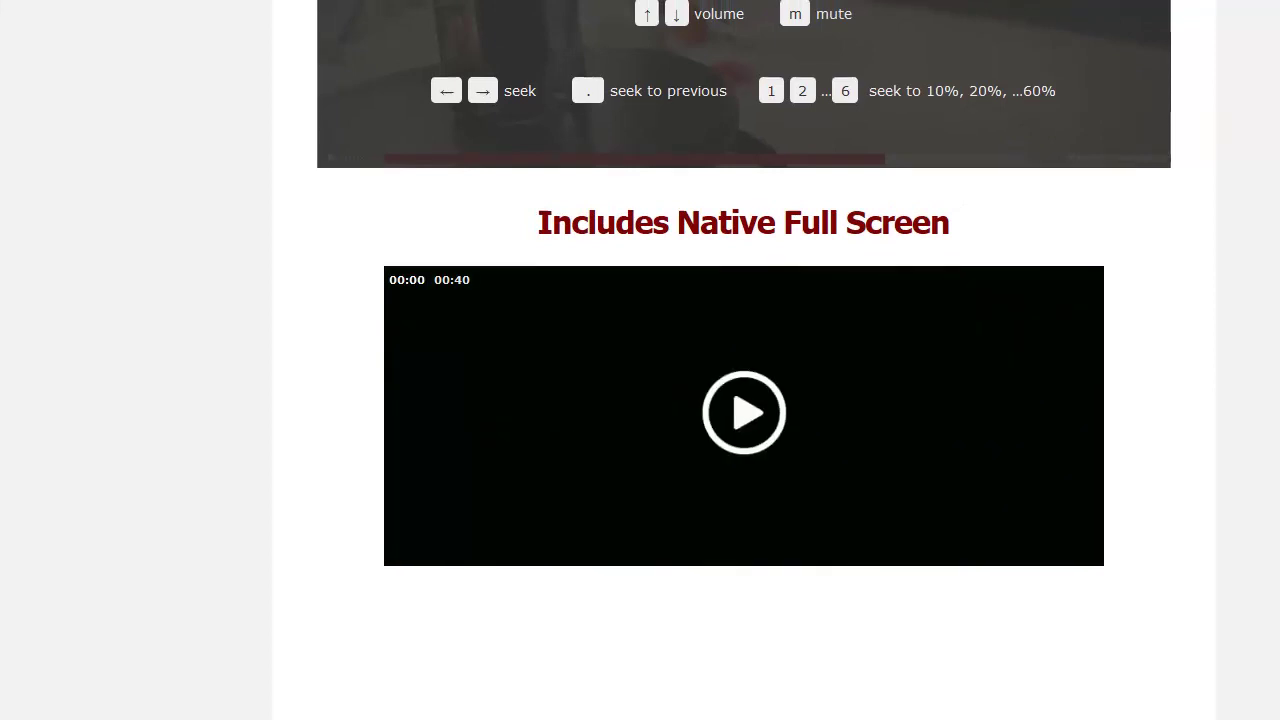
click(709, 430)
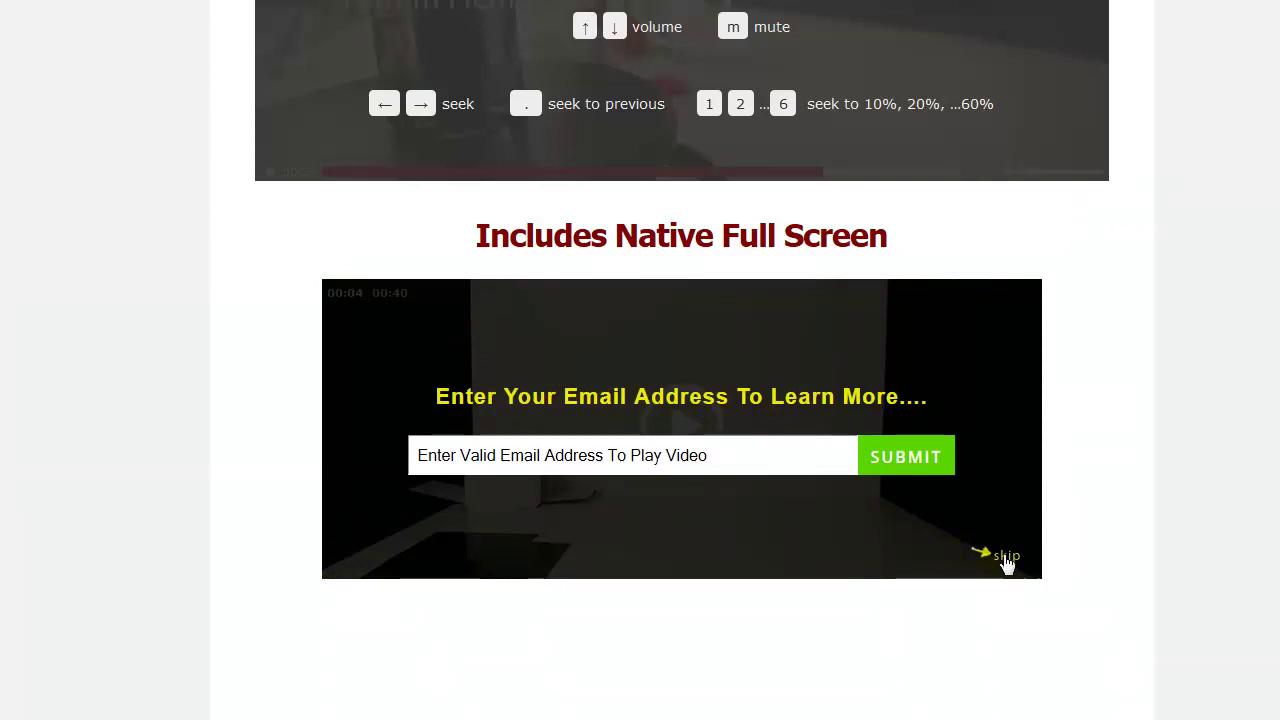
click(1006, 558)
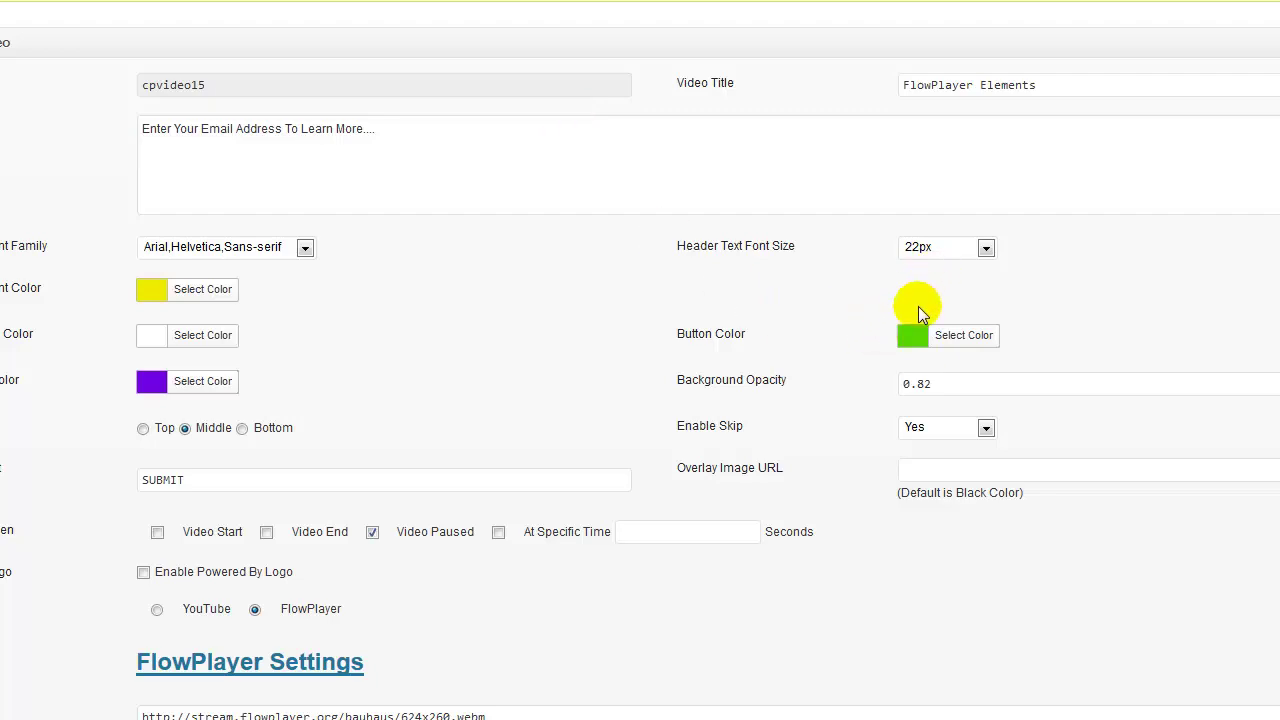
Set Enable Skip to No and play the demo video to check the skip-free opt-in
click(986, 428)
click(961, 444)
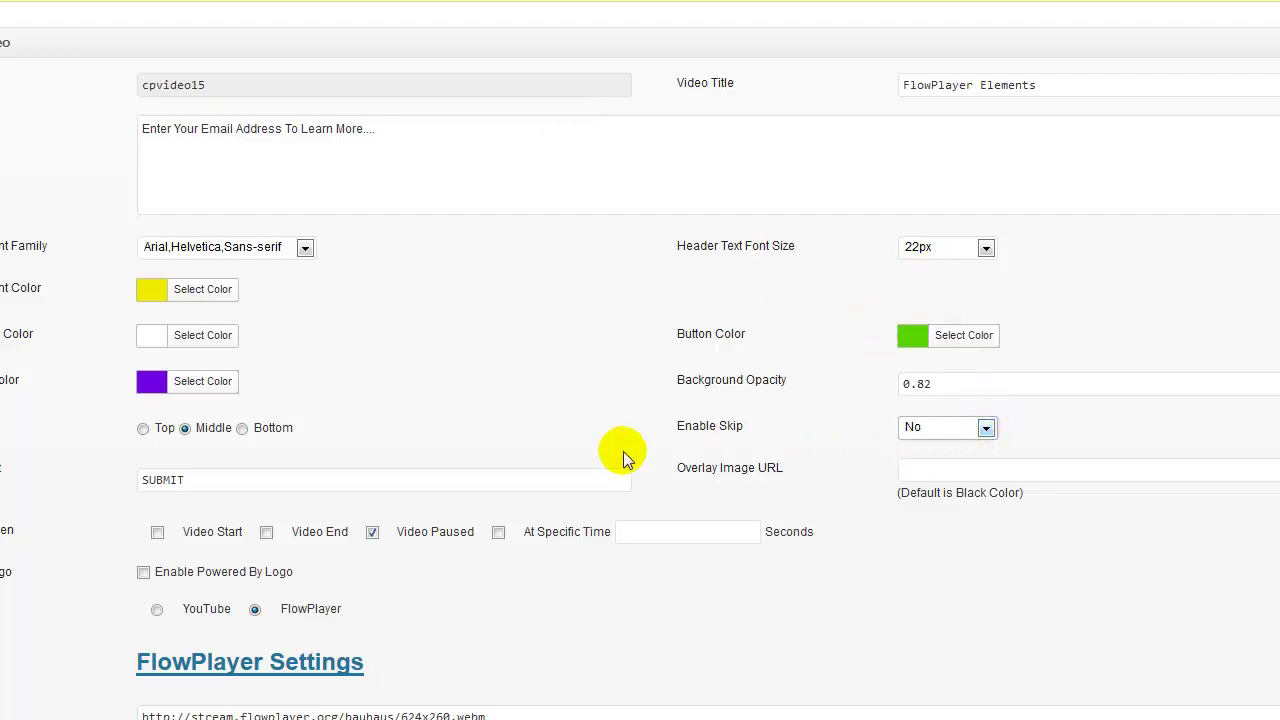
scroll(623, 451, down, 3)
scroll(623, 453, down, 2)
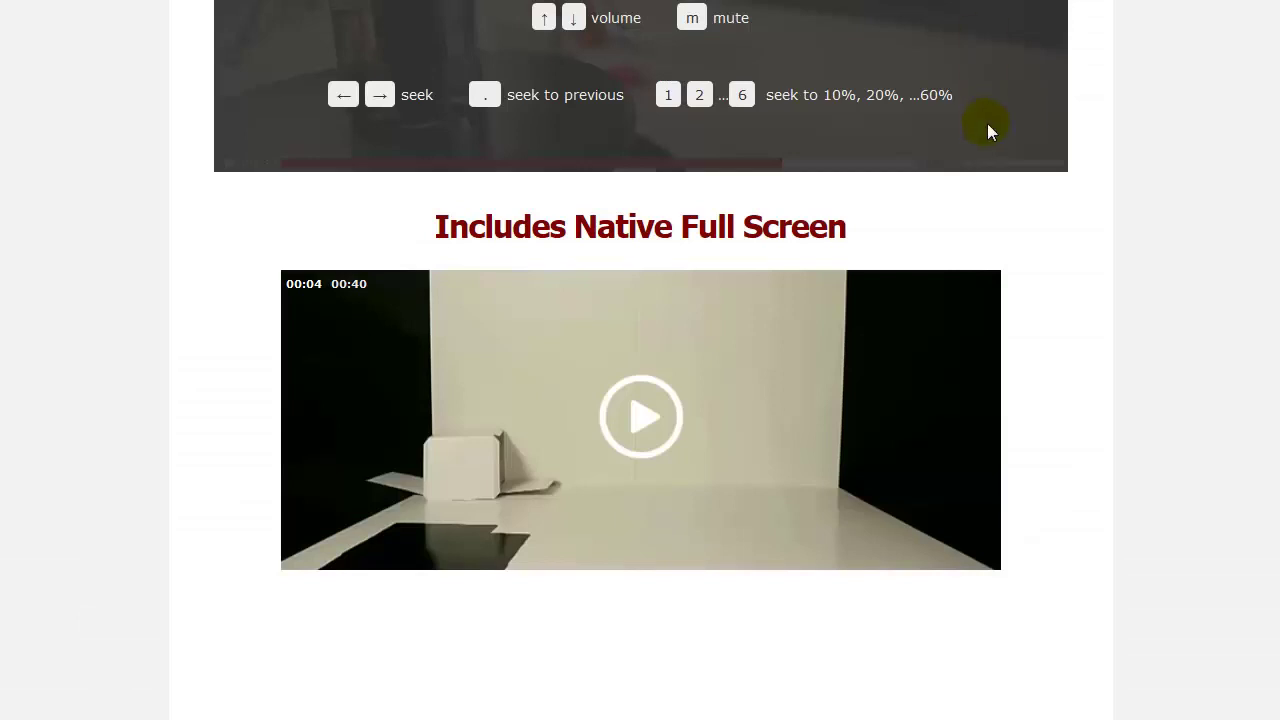
click(632, 448)
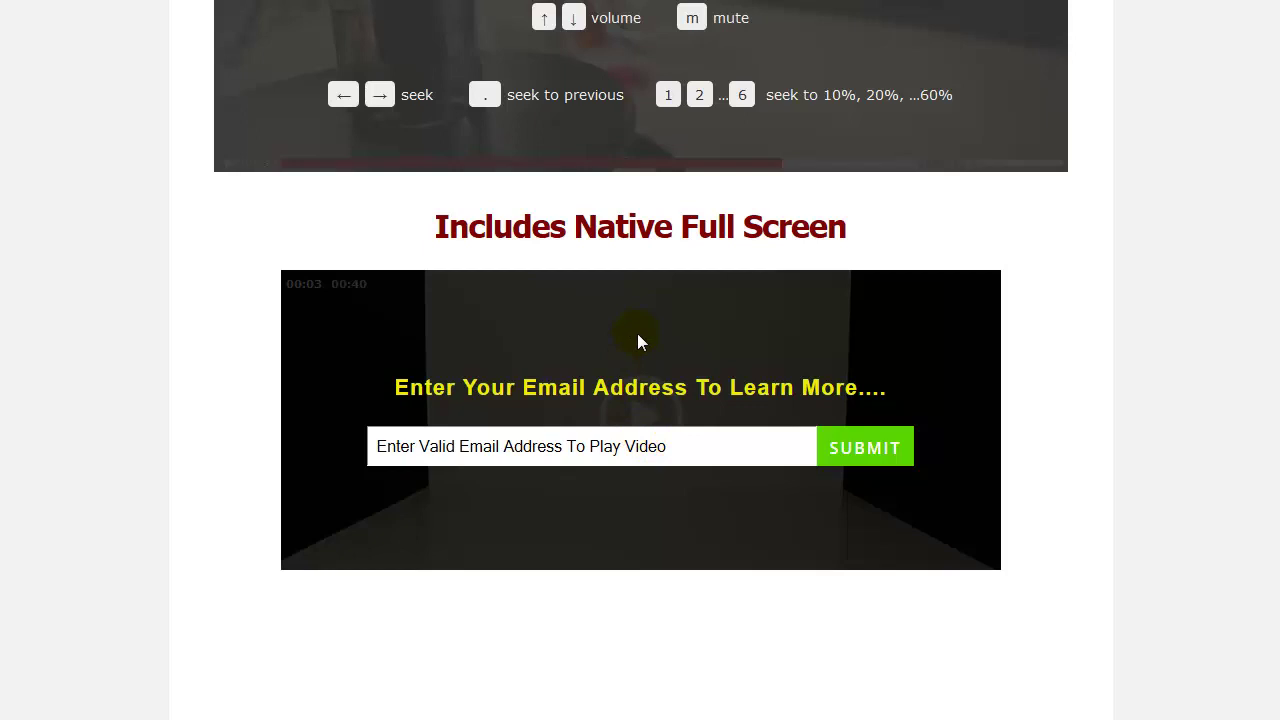
scroll(638, 338, up, 4)
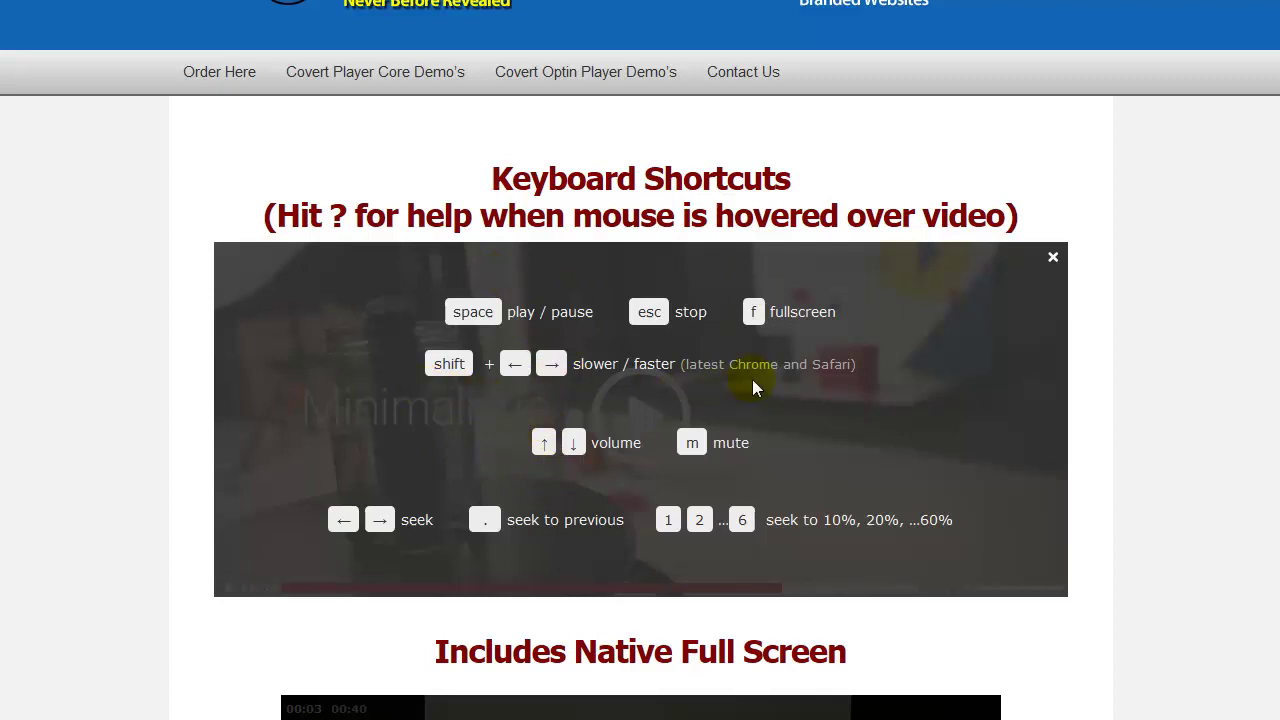
scroll(753, 380, down, 1)
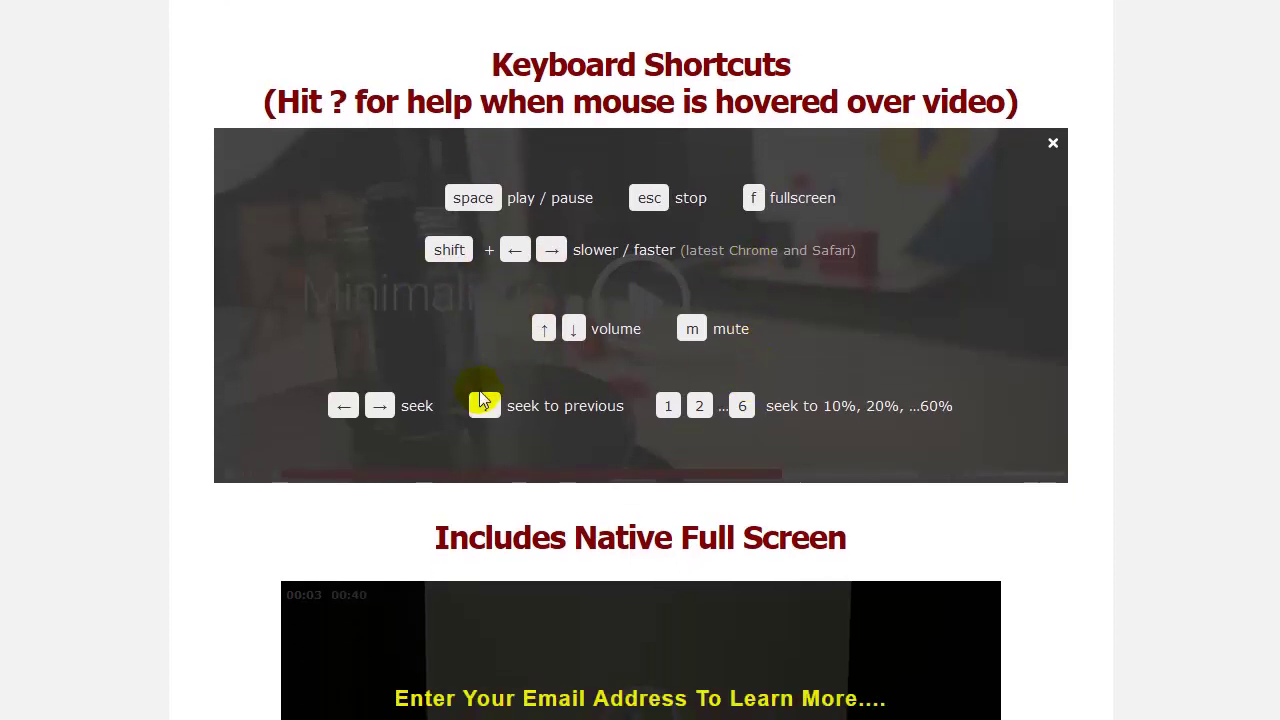
scroll(826, 380, down, 3)
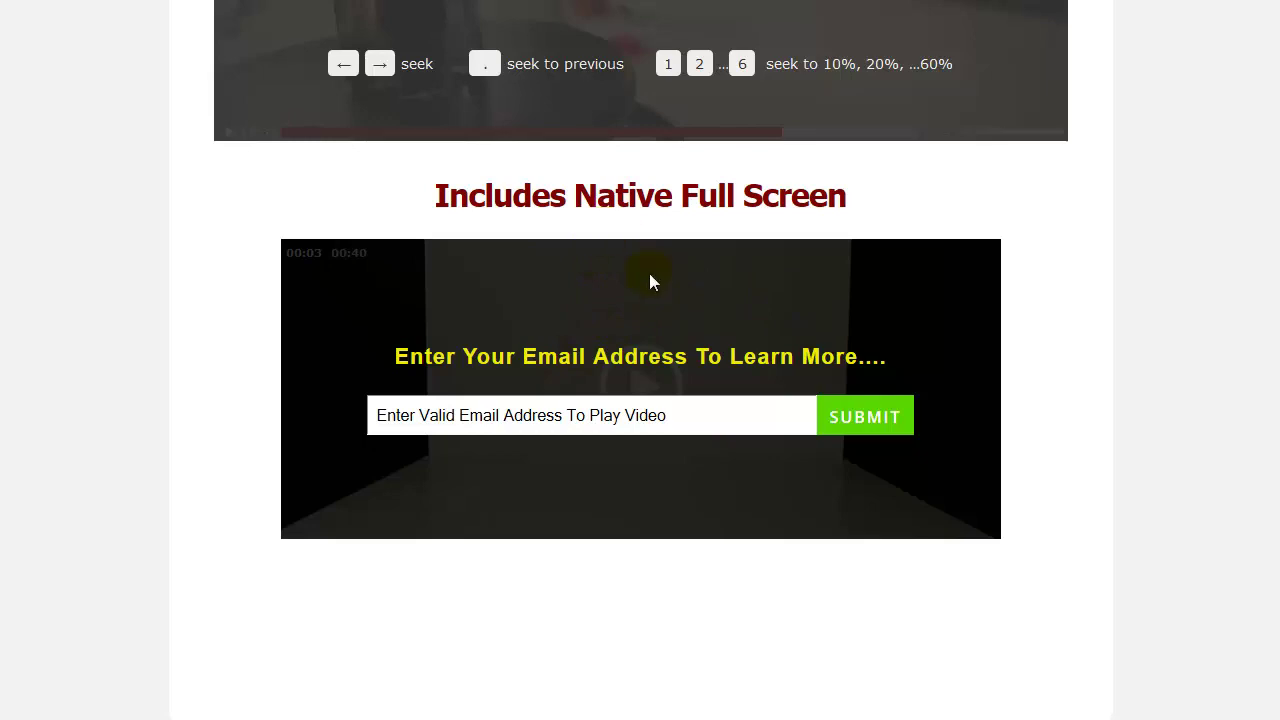
scroll(650, 300, up, 3)
scroll(652, 318, up, 1)
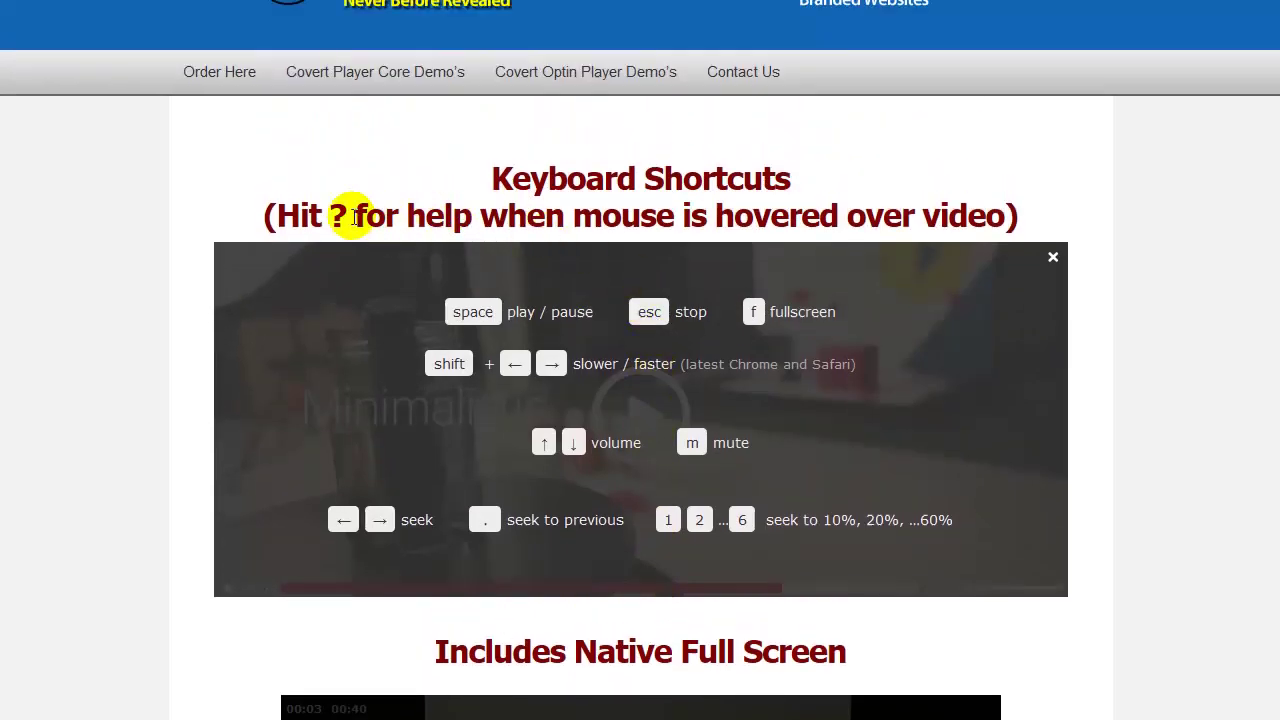
scroll(434, 294, down, 4)
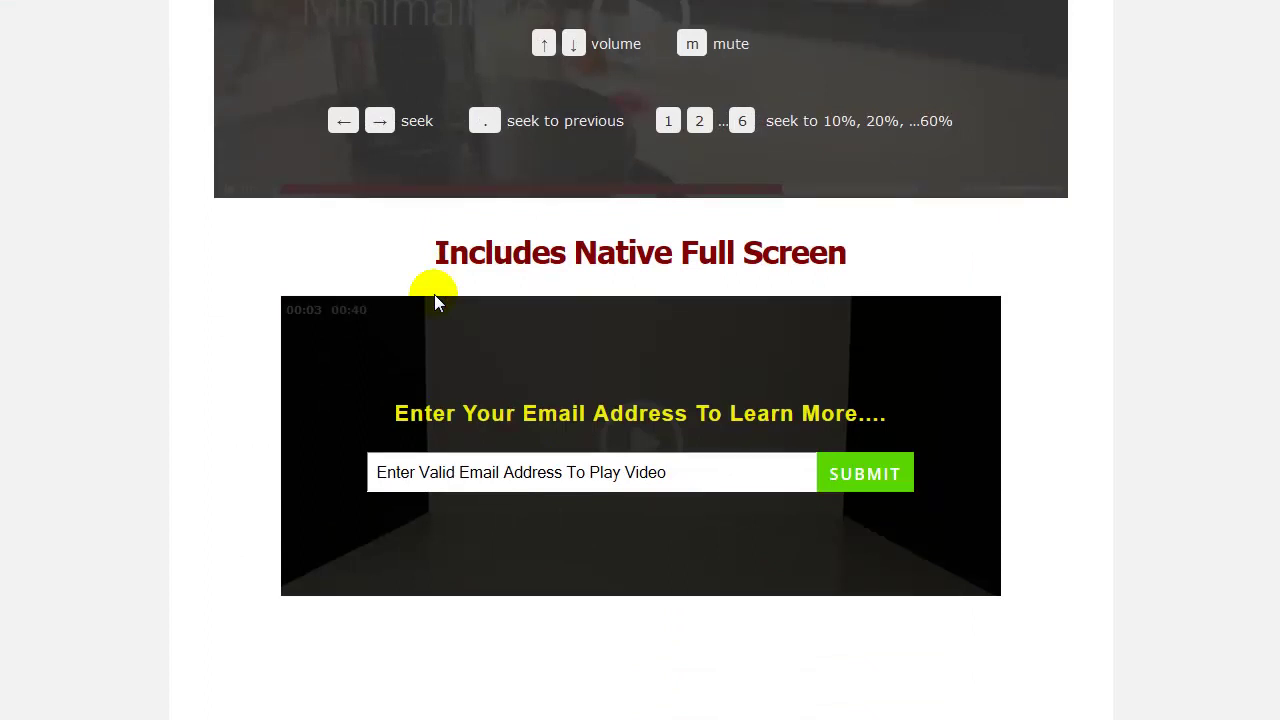
scroll(434, 294, up, 4)
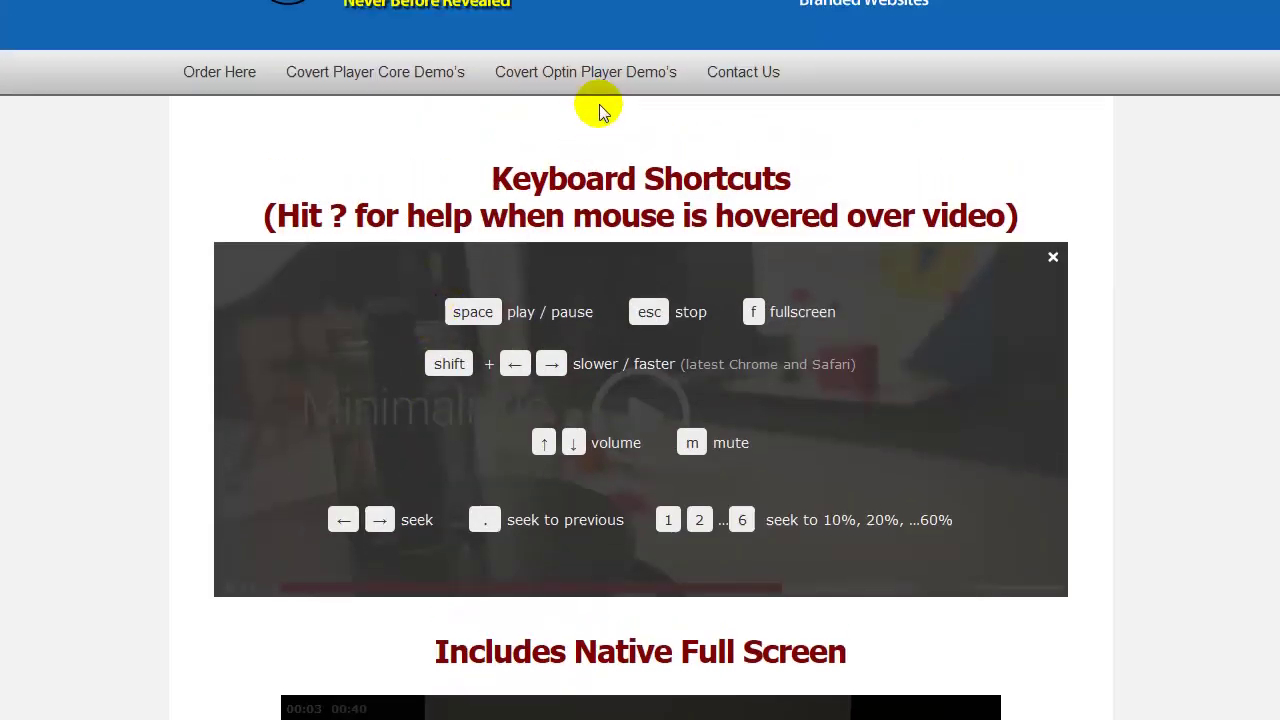
mouse_move(346, 78)
mouse_move(356, 178)
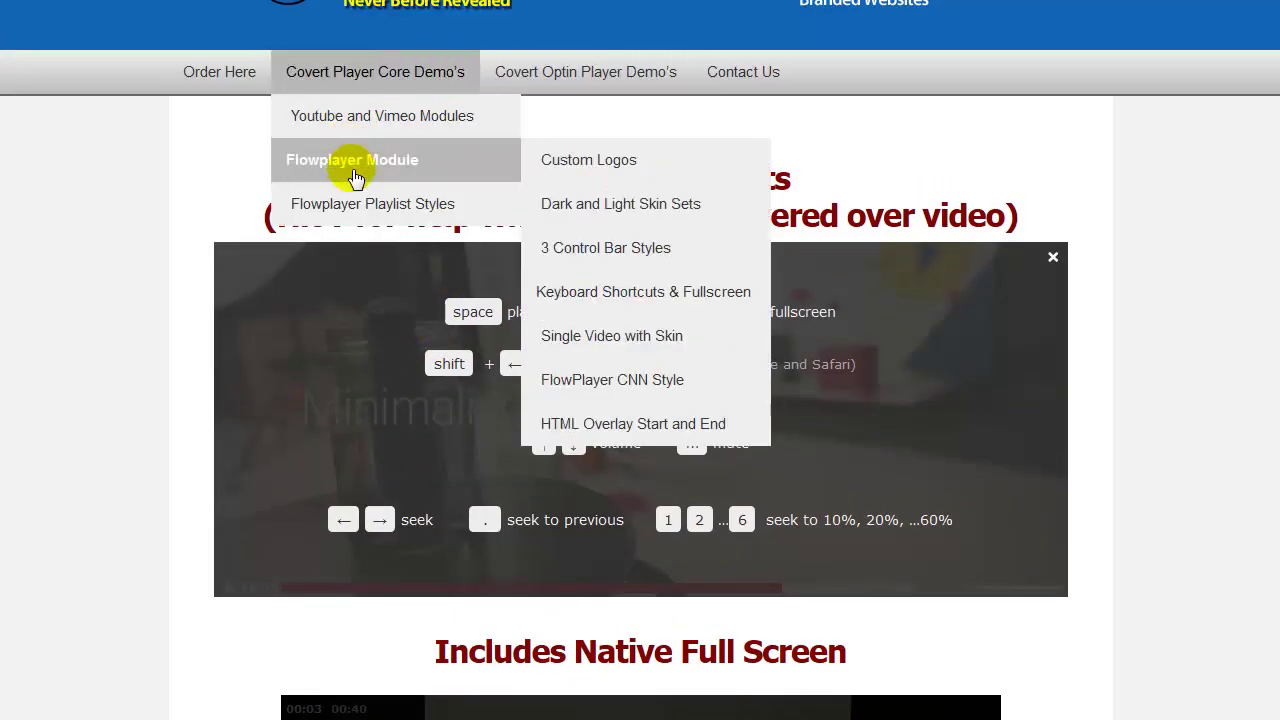
mouse_move(563, 80)
mouse_move(565, 172)
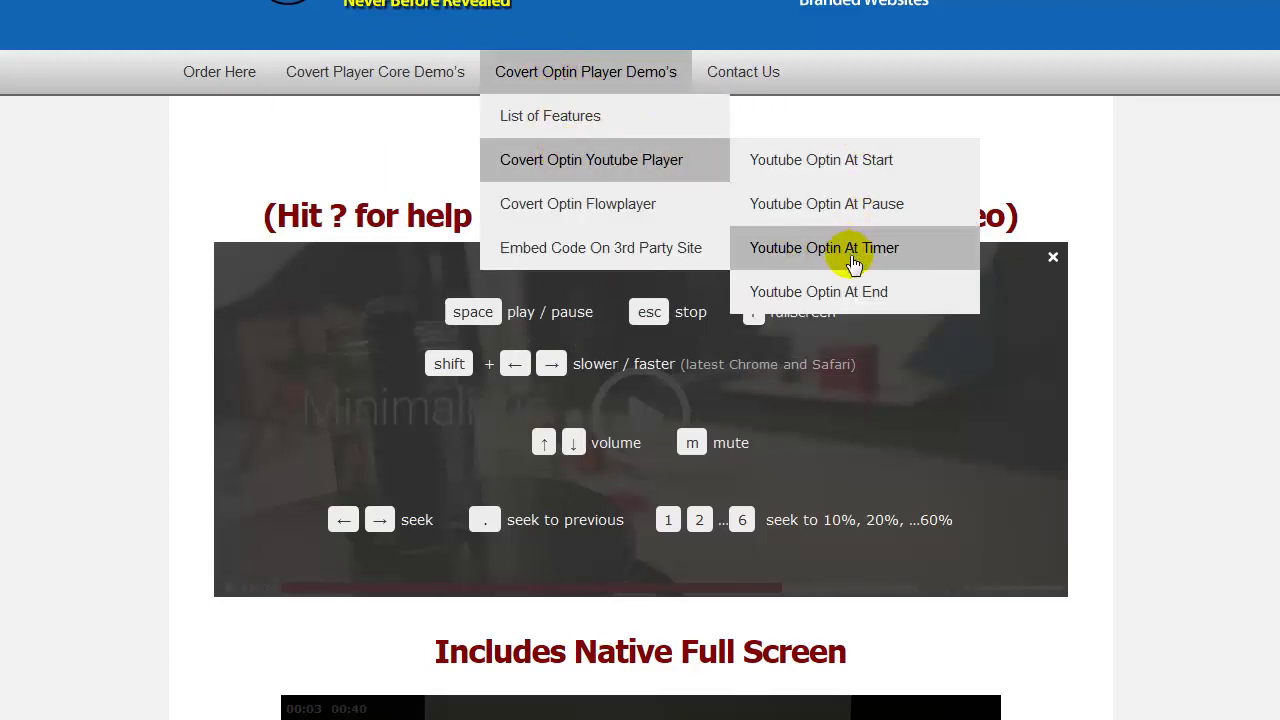
mouse_move(643, 220)
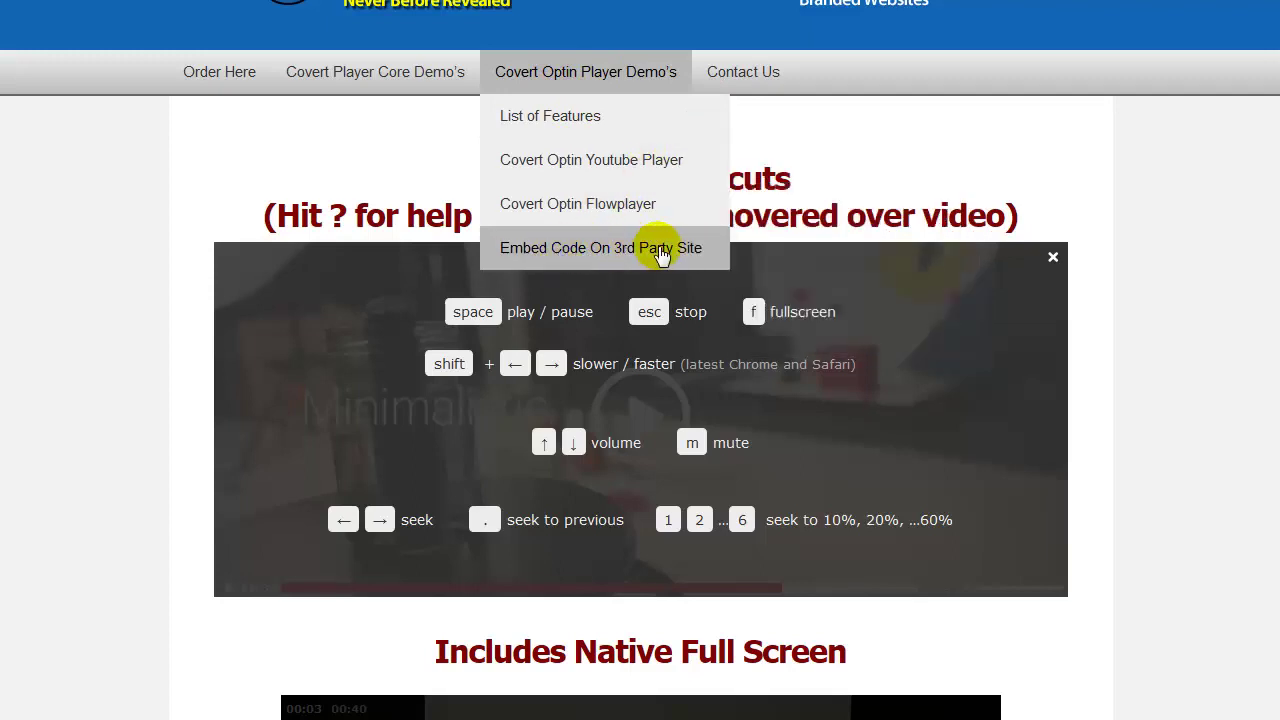
mouse_move(391, 83)
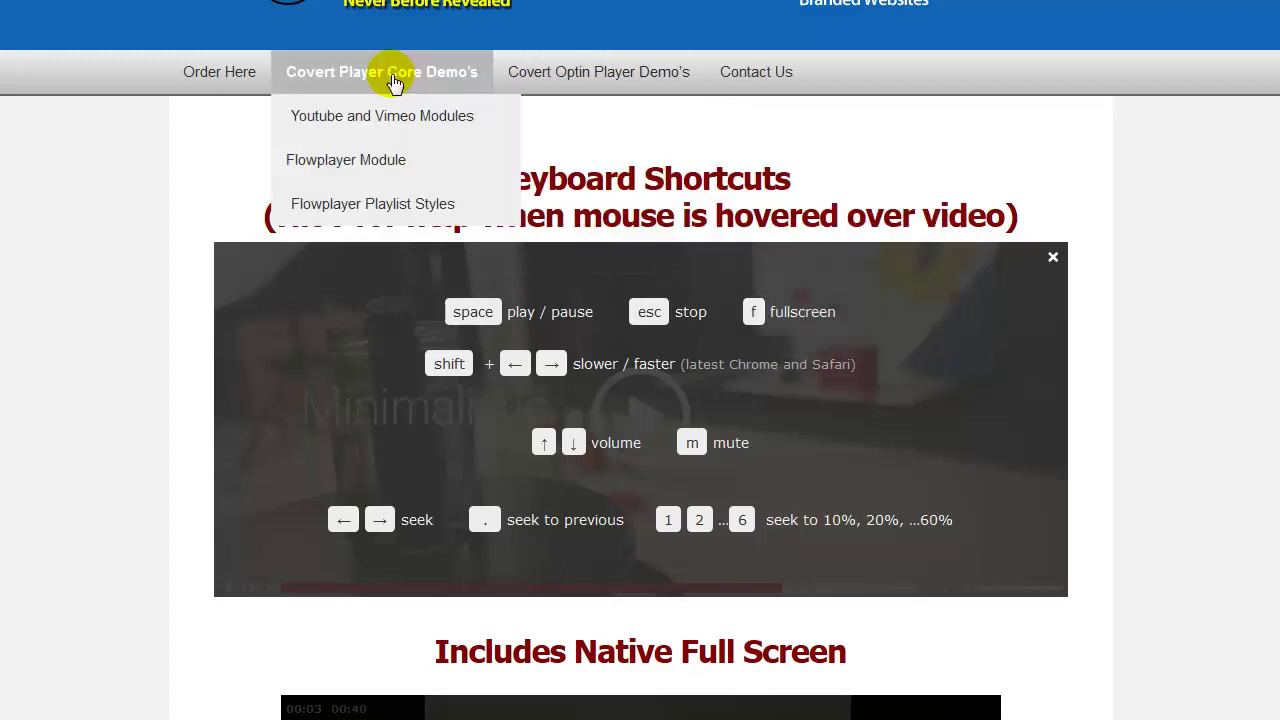
mouse_move(369, 206)
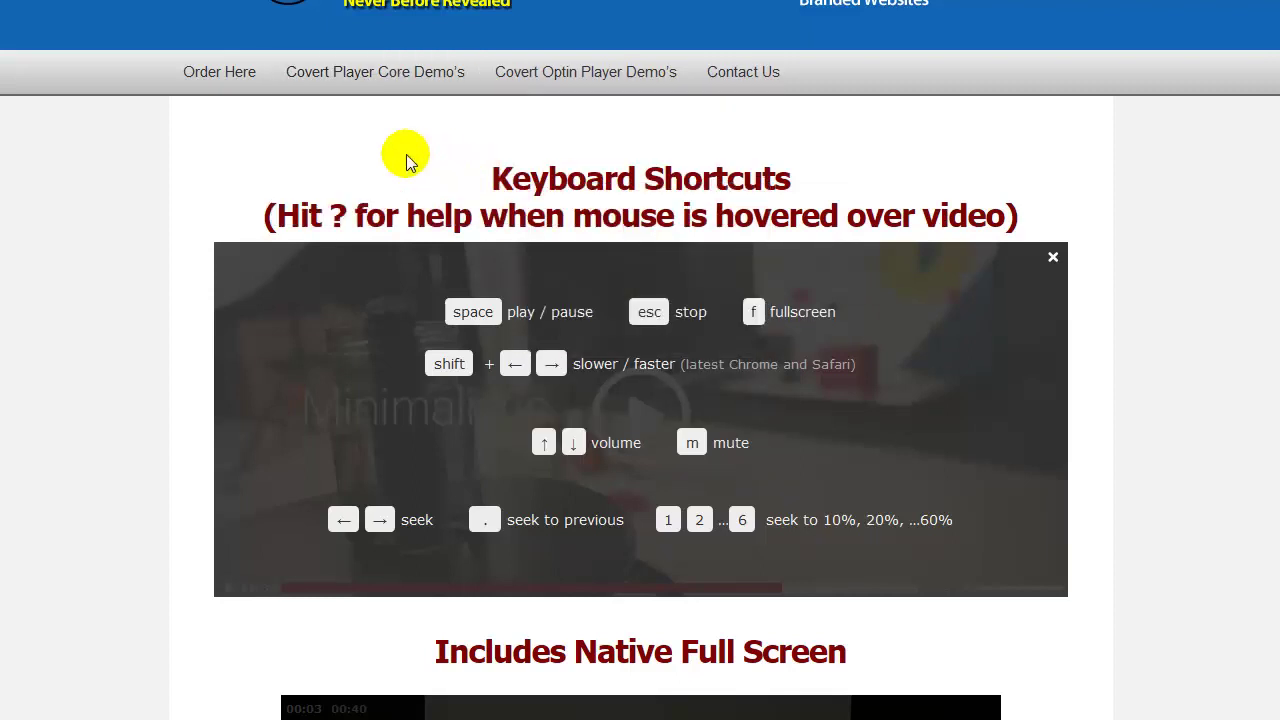
mouse_move(357, 150)
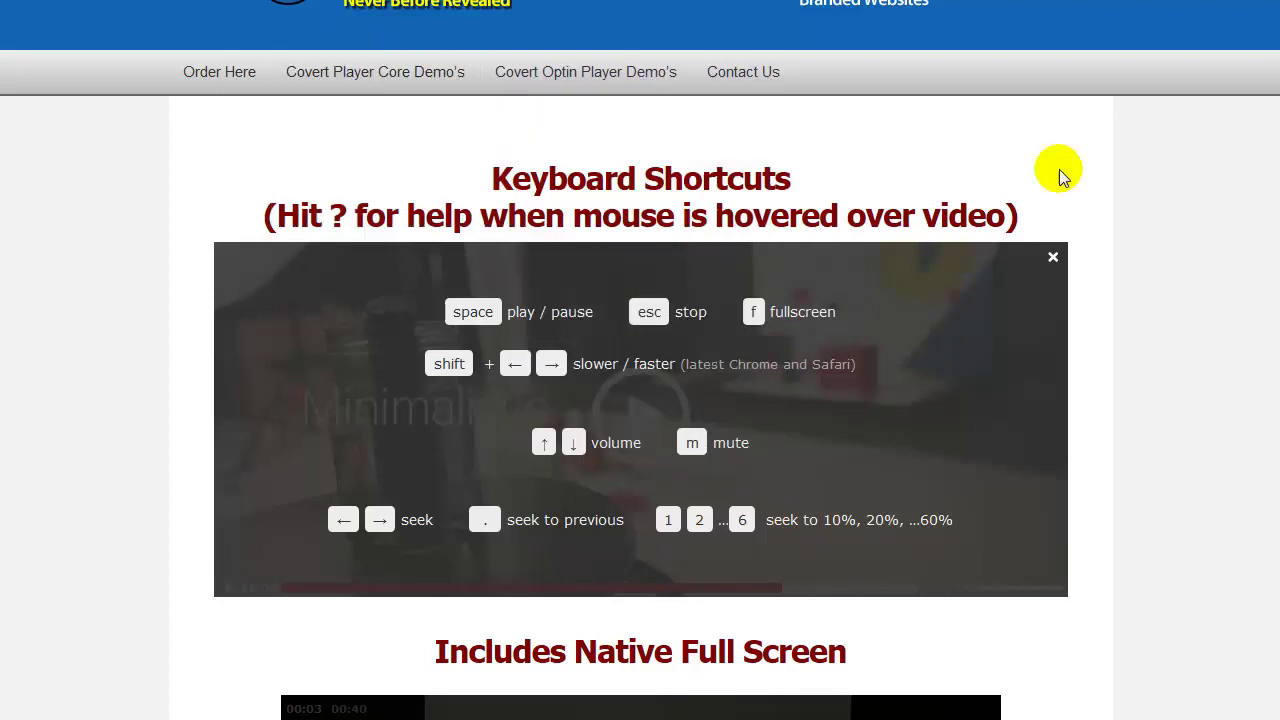